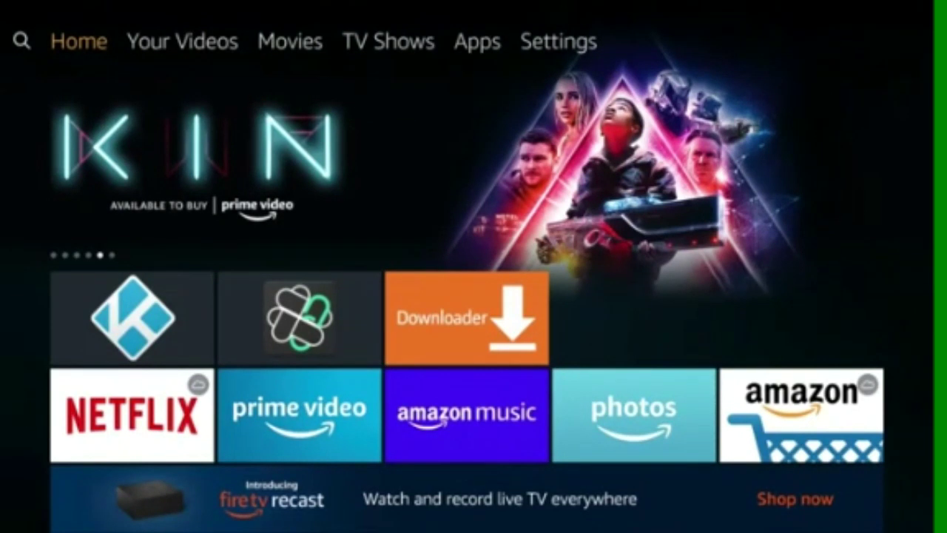
# Go from the Fire TV home screen to the Settings section.
pyautogui.press('Right')
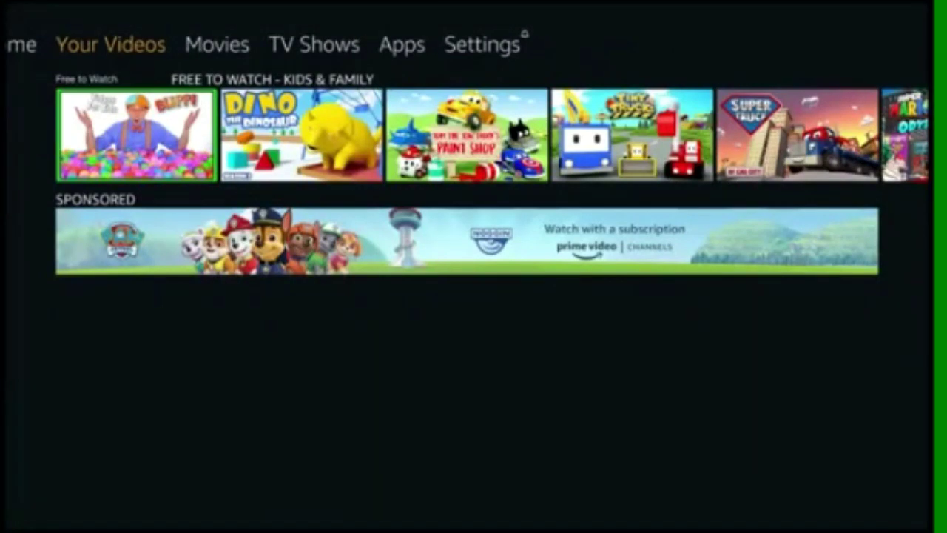
pyautogui.press('Right')
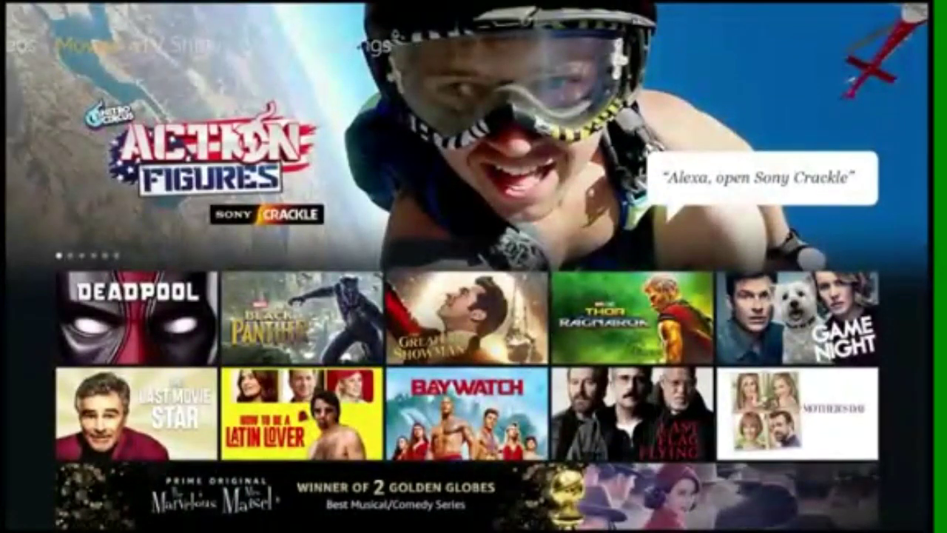
pyautogui.press('Right')
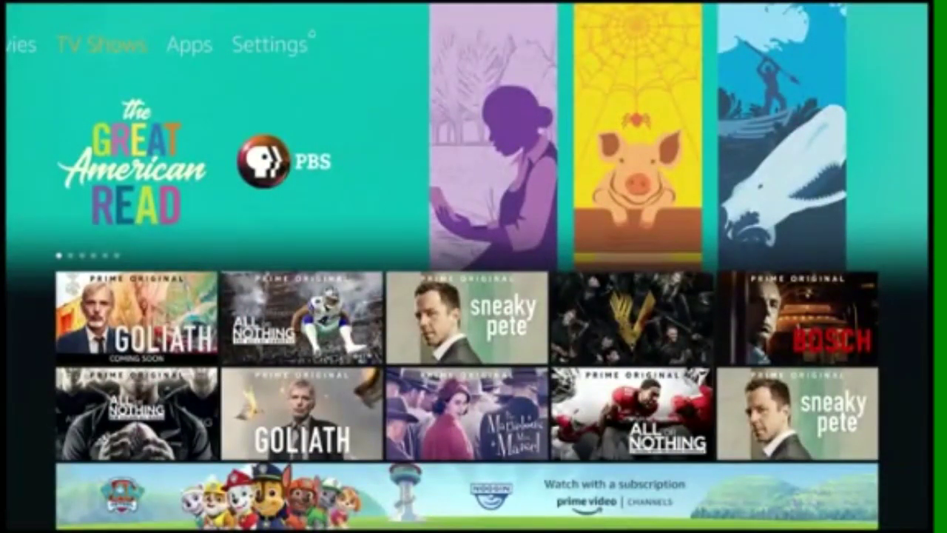
pyautogui.press('Right')
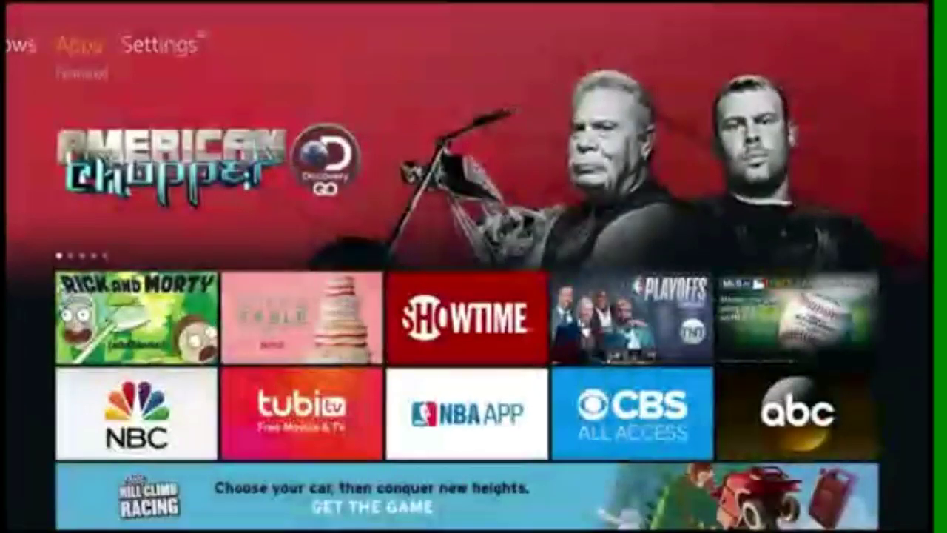
pyautogui.press('Right')
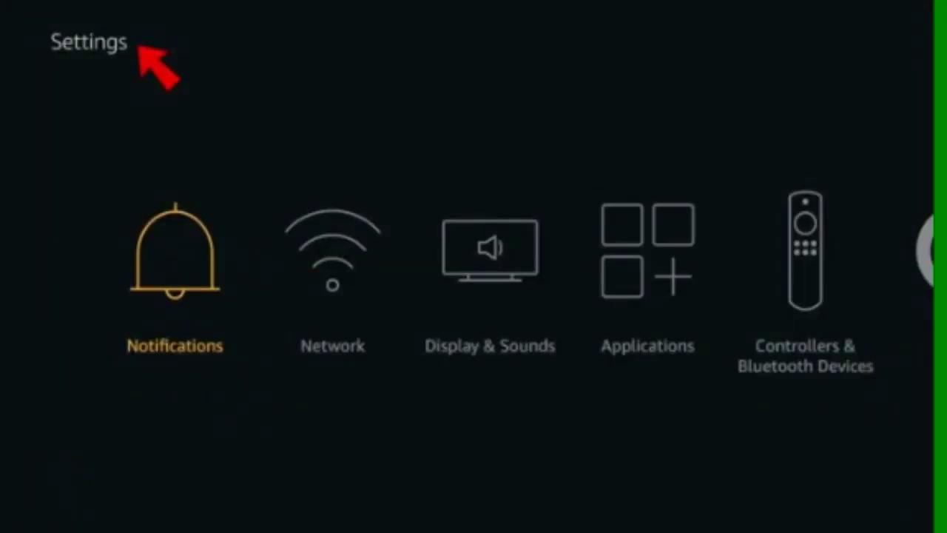
# Open the My Fire TV settings category.
pyautogui.press('Right')
pyautogui.press('Right')
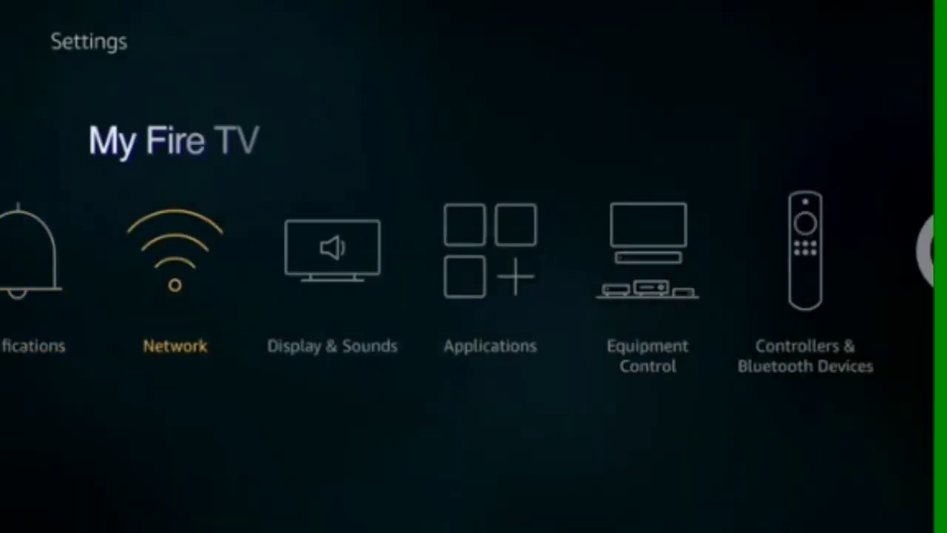
pyautogui.press('Right')
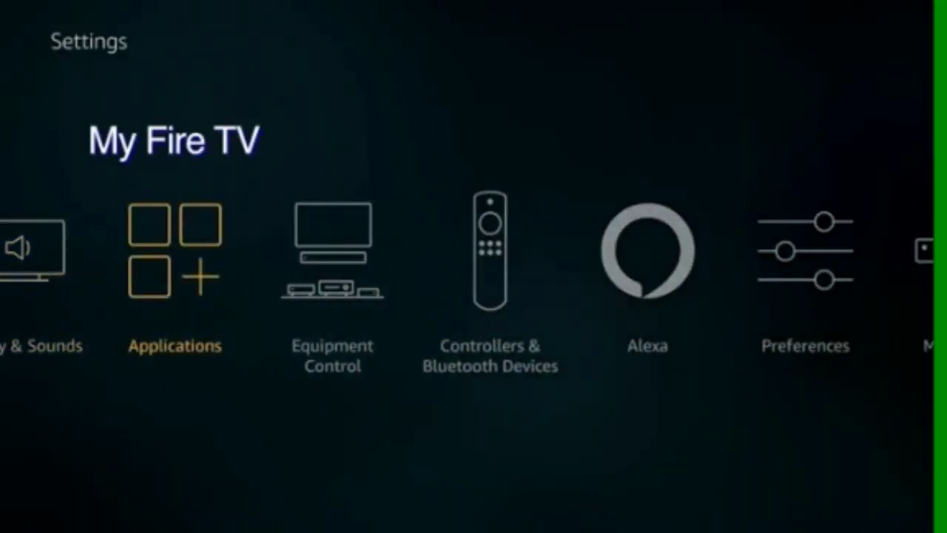
pyautogui.press('Right')
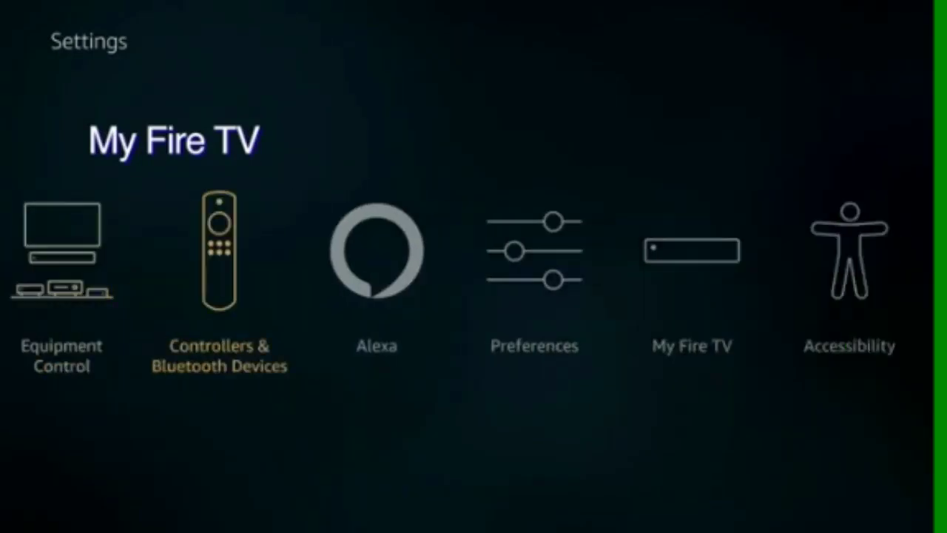
pyautogui.press('Right')
pyautogui.press('Right')
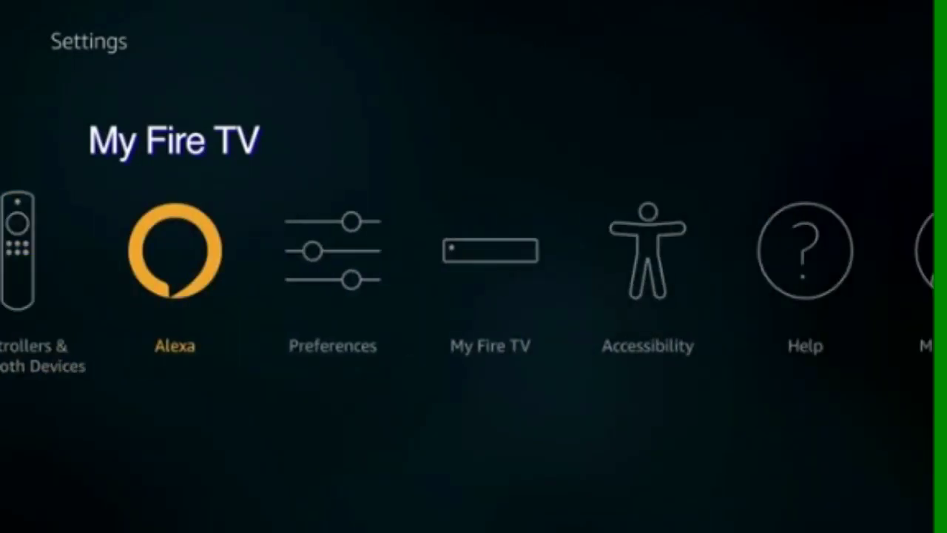
pyautogui.press('Right')
pyautogui.press('Right')
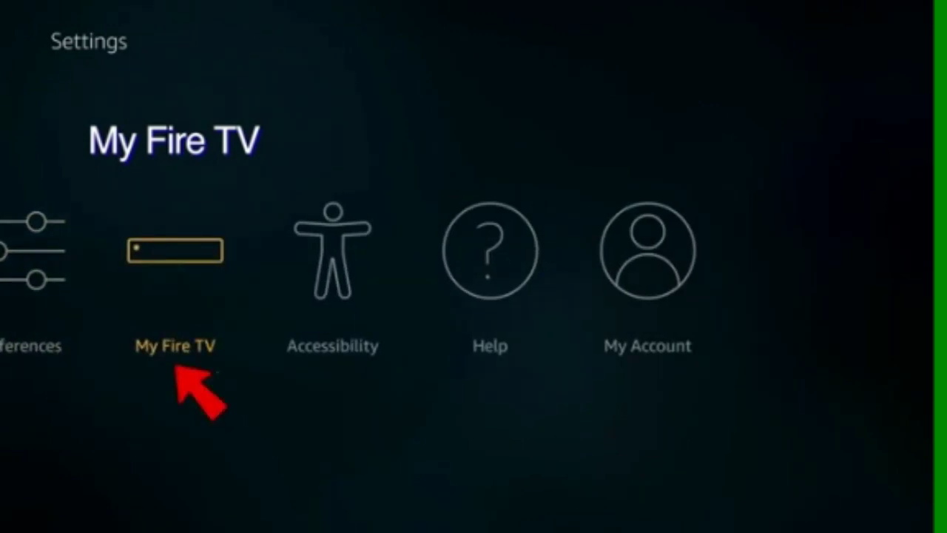
pyautogui.press('Return')
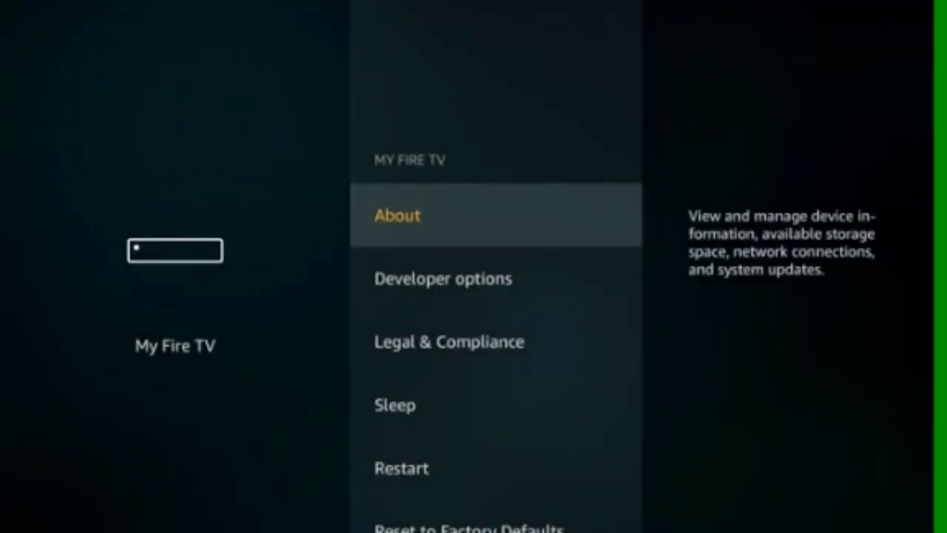
# In the developer options, turn on Apps from Unknown Sources and accept the warning.
pyautogui.press('Down')
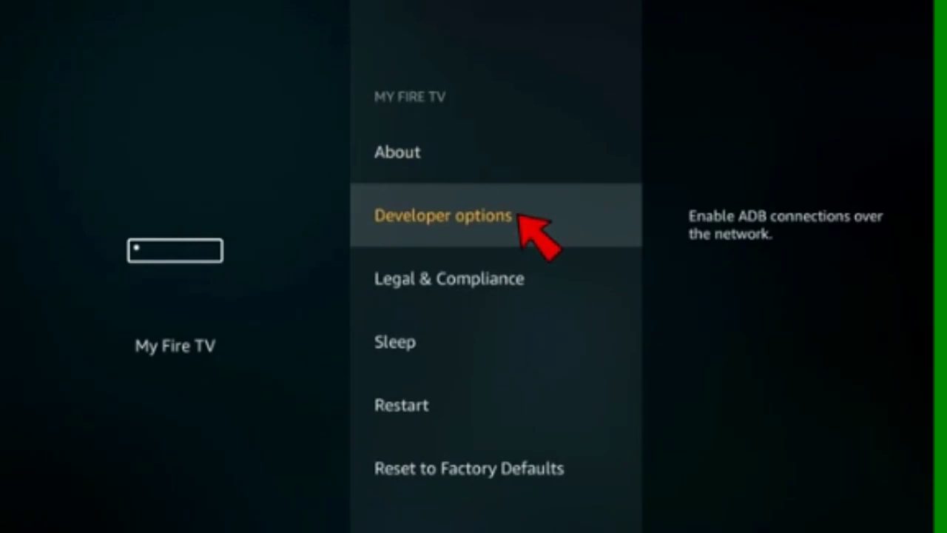
pyautogui.press('Return')
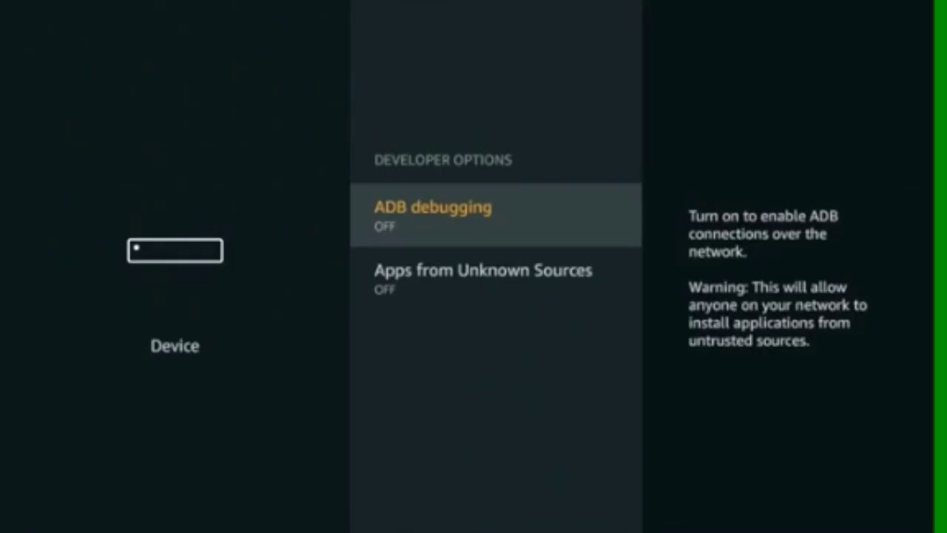
pyautogui.press('Down')
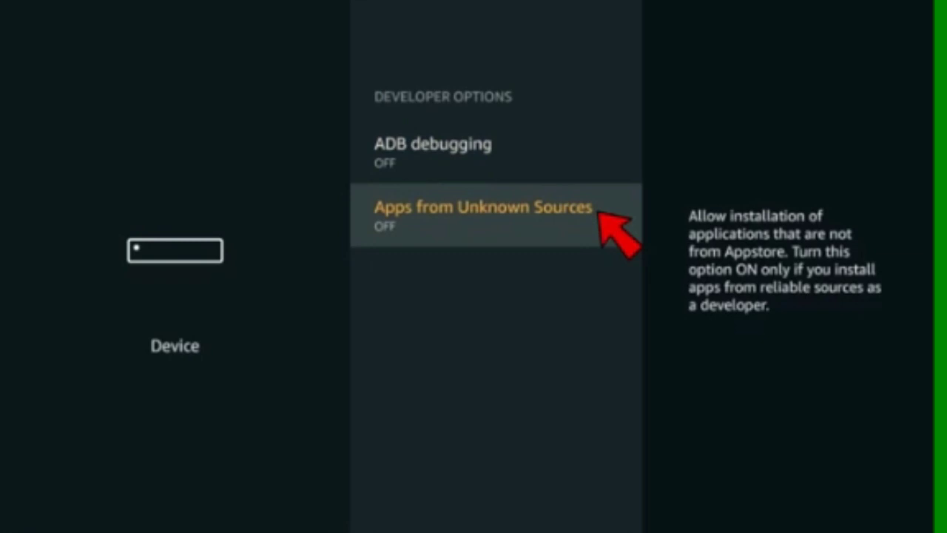
pyautogui.press('Return')
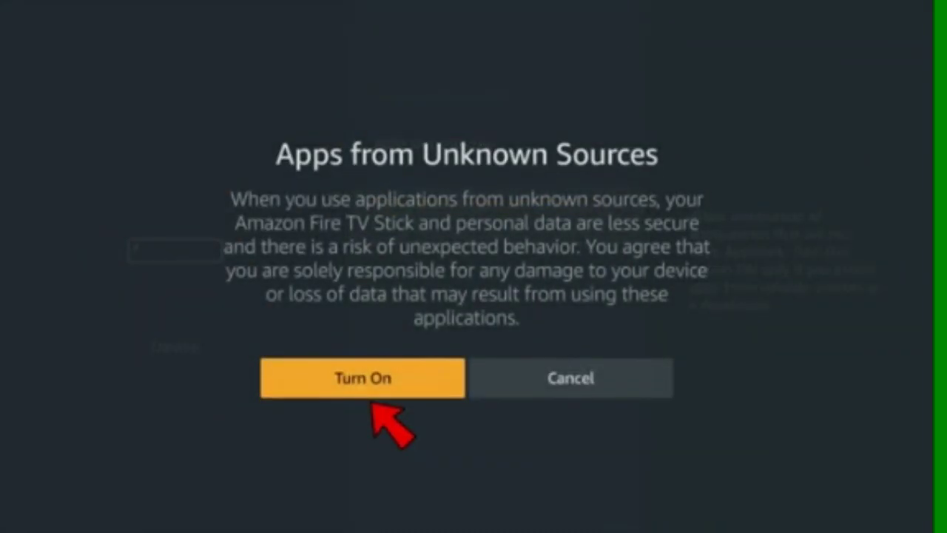
pyautogui.press('Return')
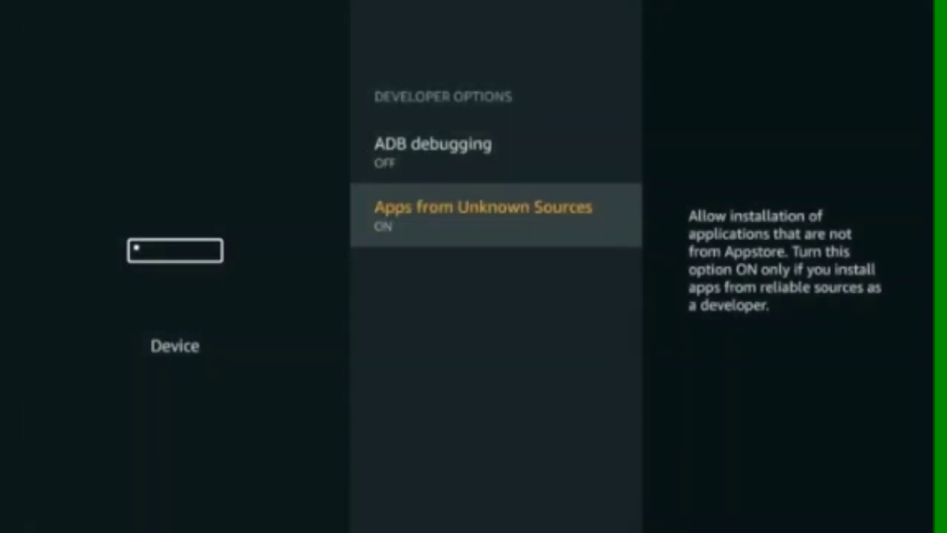
# Turn on ADB debugging and return to the main Settings categories.
pyautogui.press('Up')
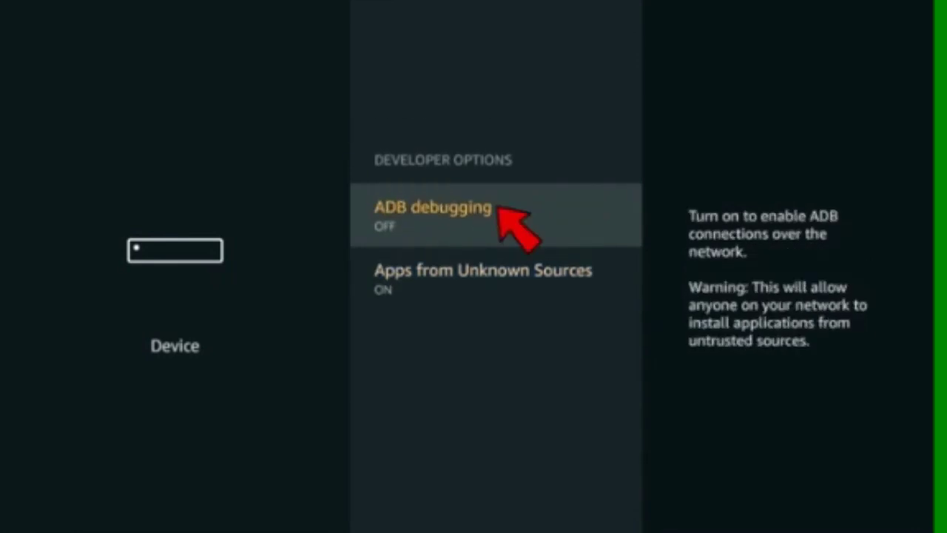
pyautogui.press('Return')
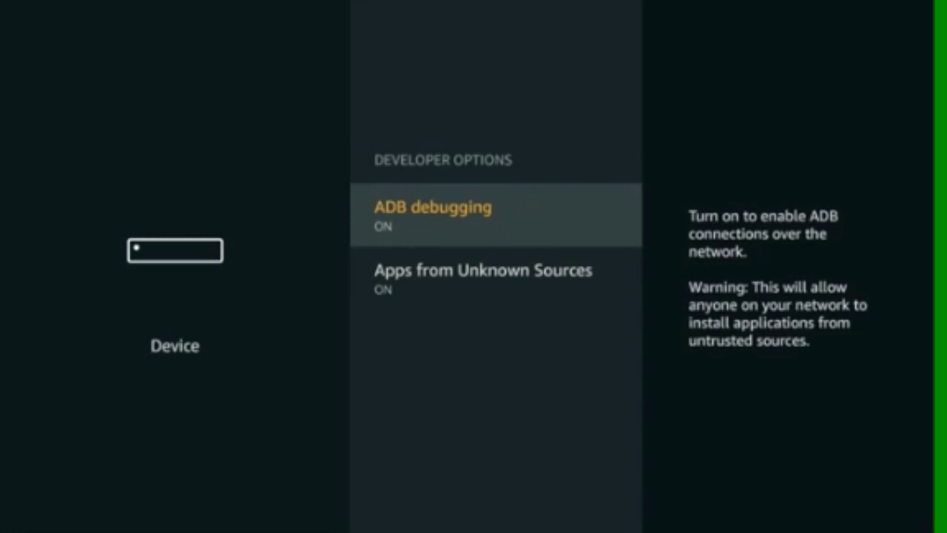
pyautogui.press('Escape')
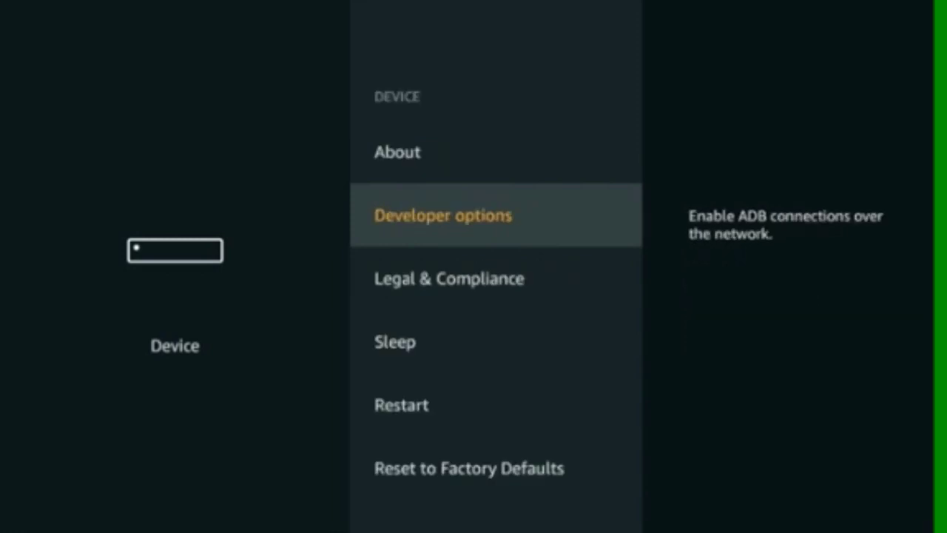
pyautogui.press('Escape')
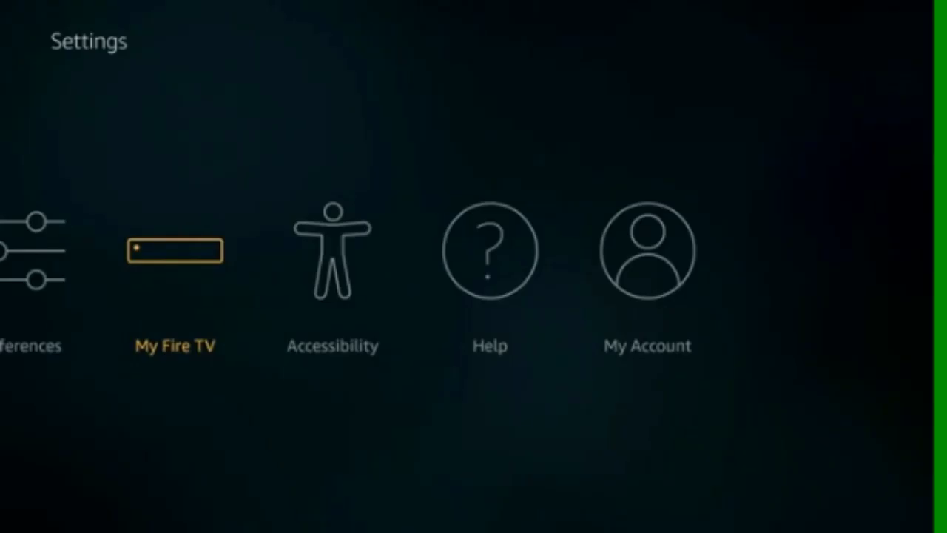
# In the Privacy Settings under Preferences, turn off Device Usage Data.
pyautogui.press('Left')
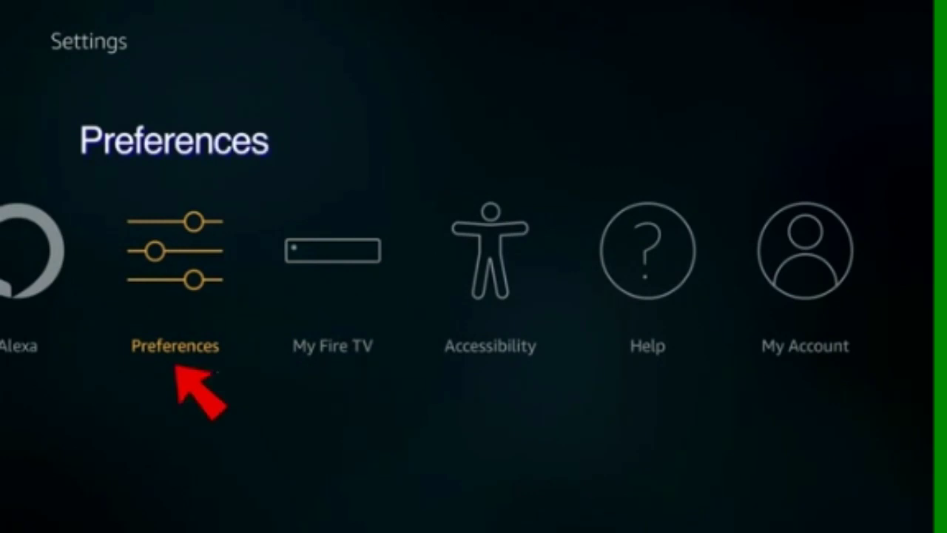
pyautogui.press('Return')
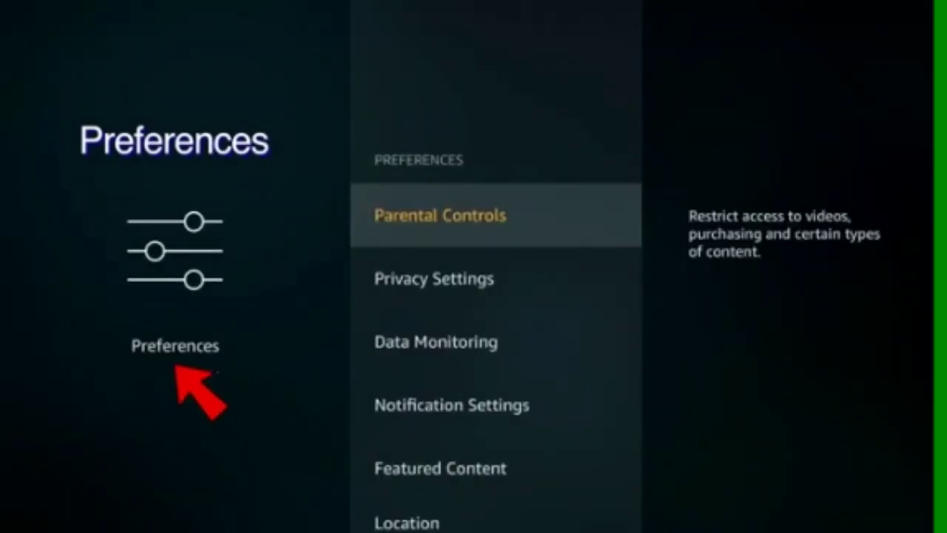
pyautogui.press('Down')
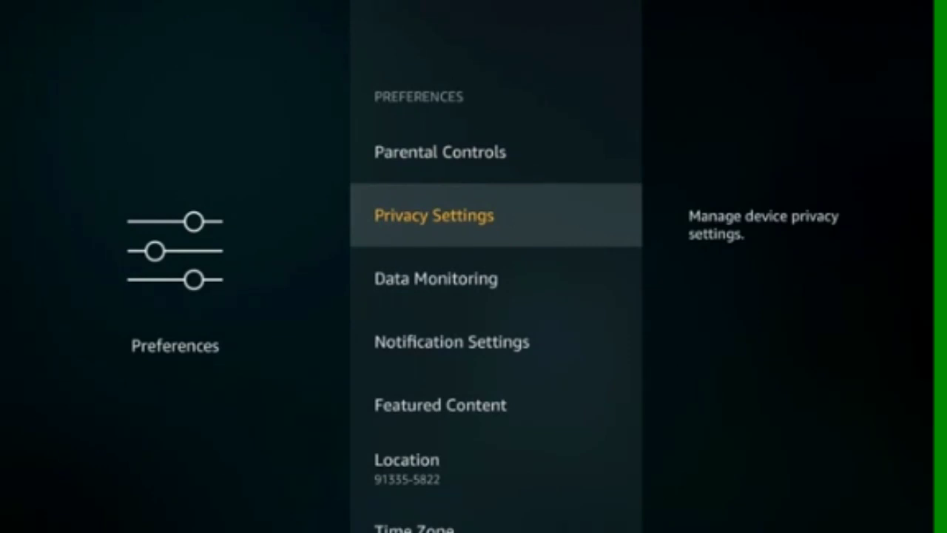
pyautogui.press('Return')
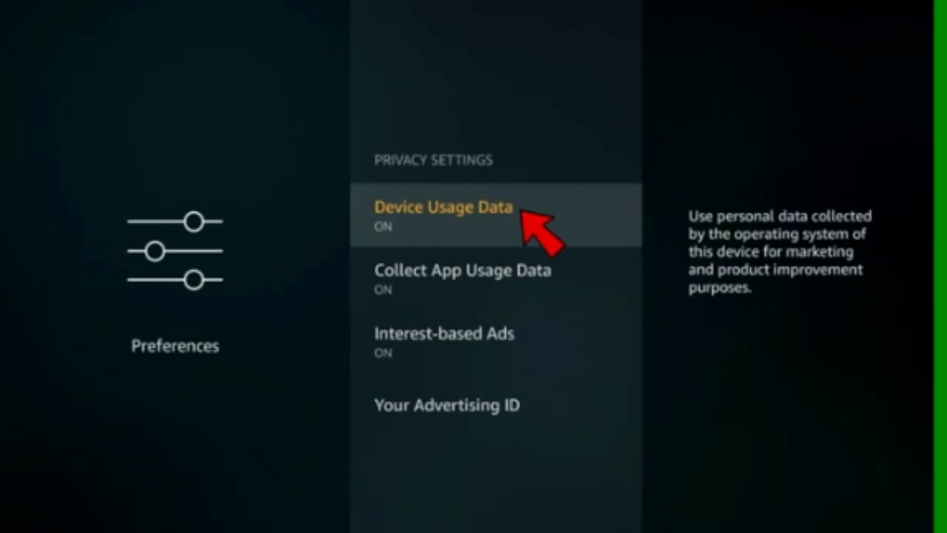
pyautogui.press('Return')
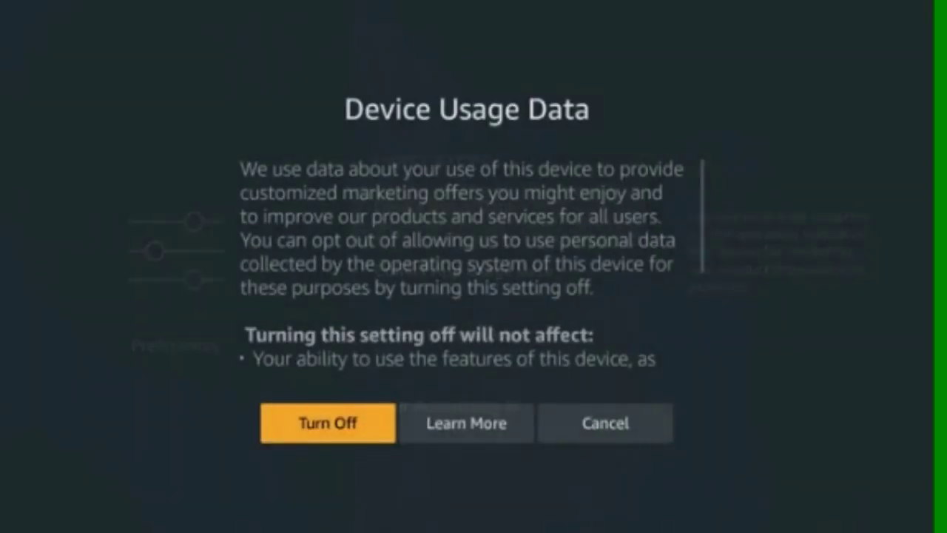
pyautogui.press('Return')
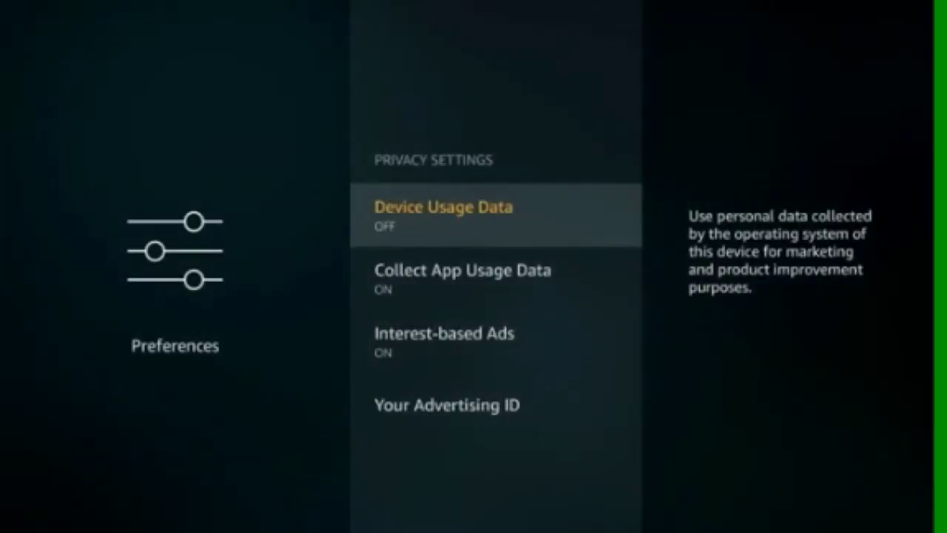
# Turn off Collect App Usage Data and Interest-based Ads in the privacy settings.
pyautogui.press('Down')
pyautogui.press('Return')
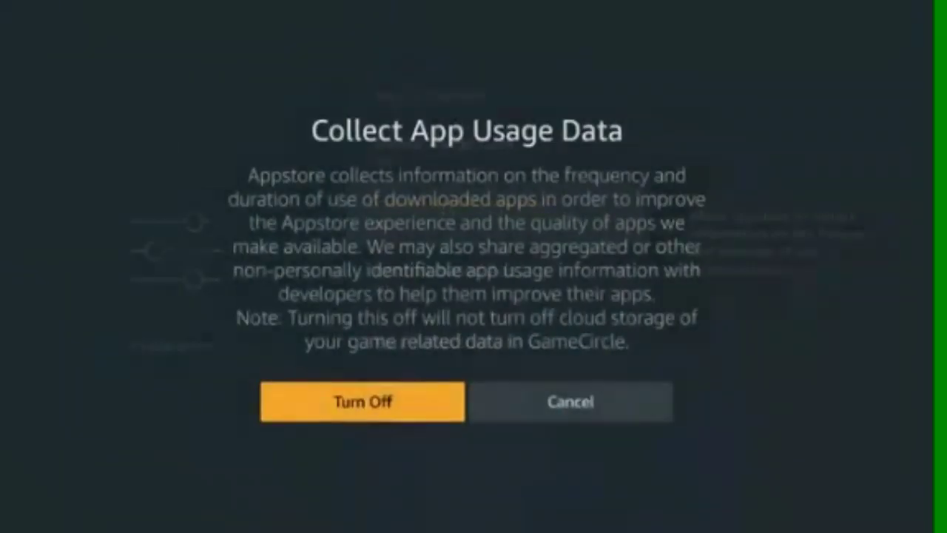
pyautogui.press('Return')
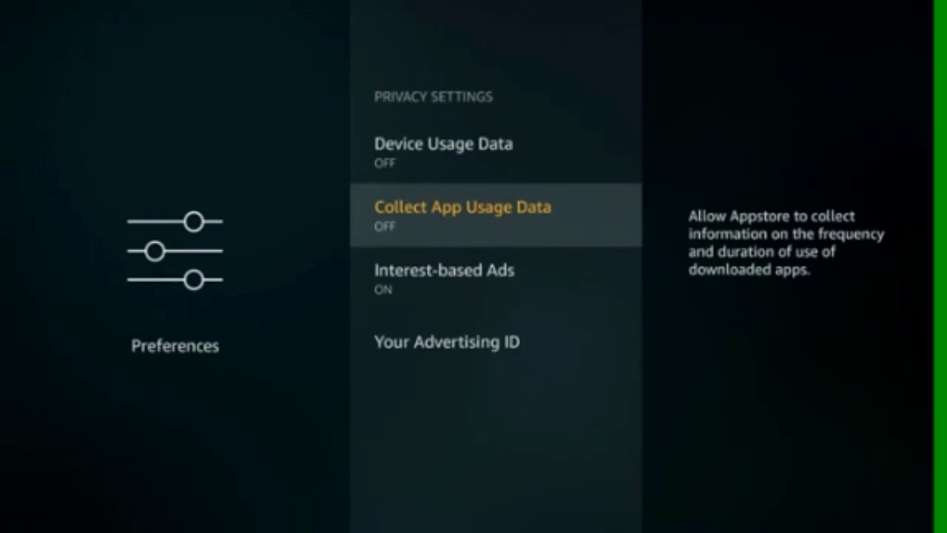
pyautogui.press('Down')
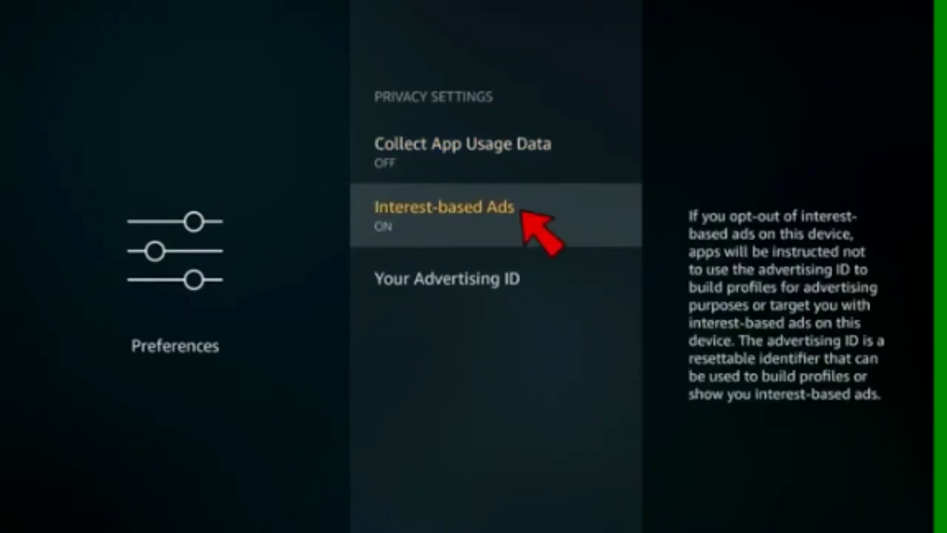
pyautogui.press('Return')
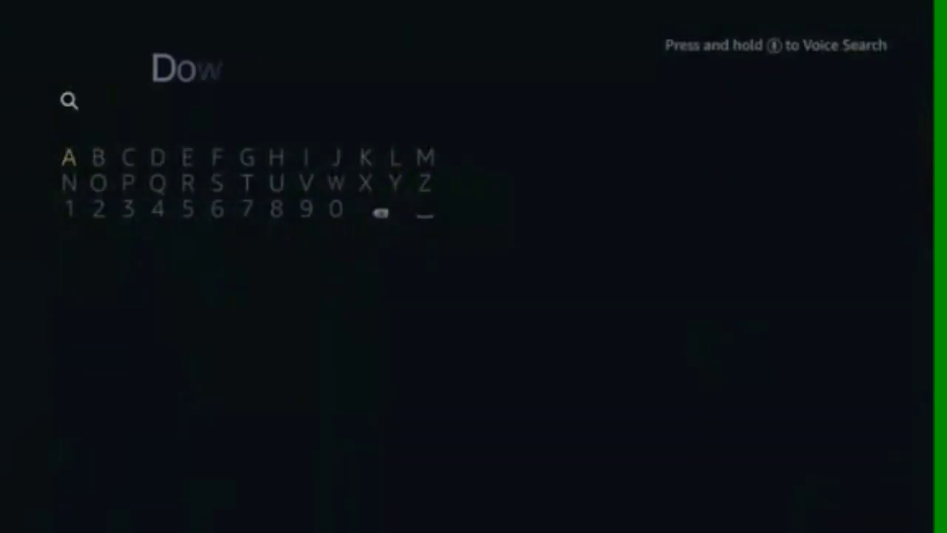
# Start the search text with the letters Dow on the search screen's letter grid.
pyautogui.press('Right')
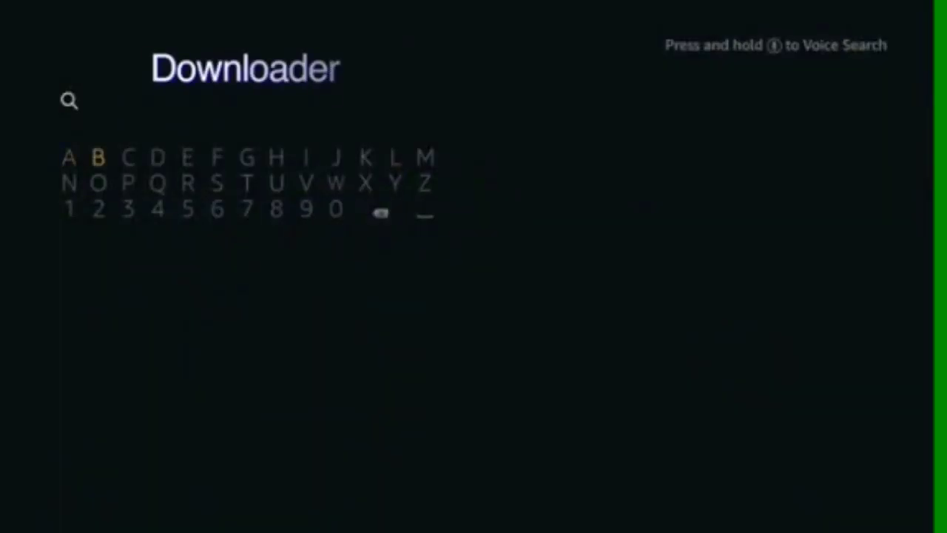
pyautogui.press('Right')
pyautogui.press('Right')
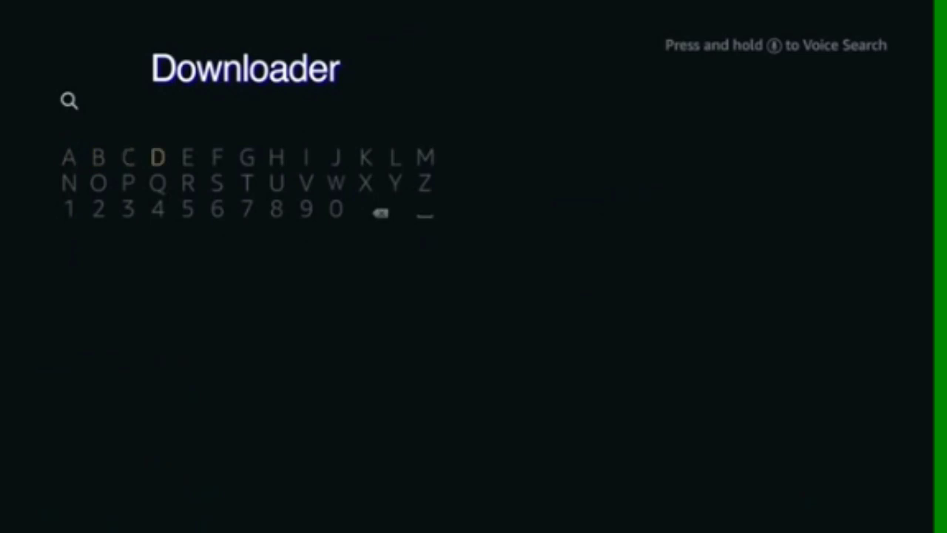
pyautogui.press('Return')
pyautogui.press('Down')
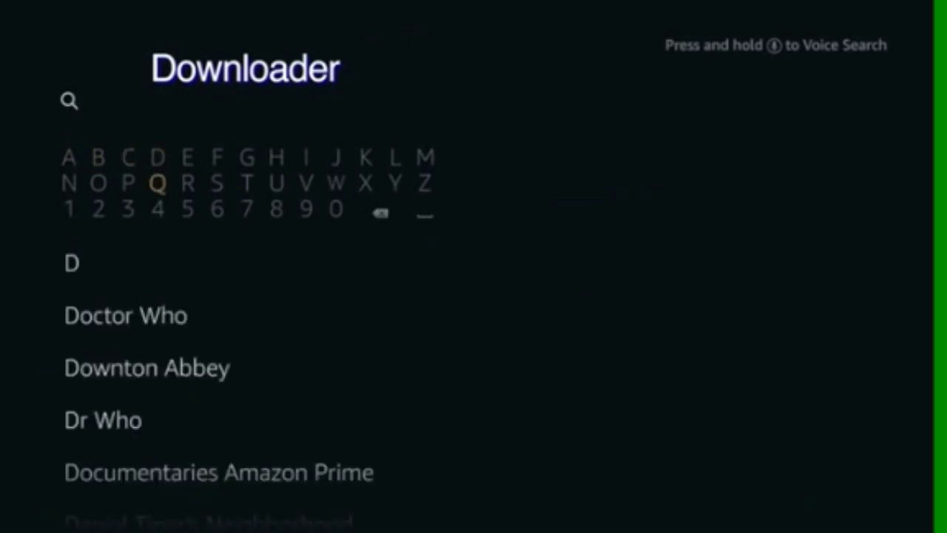
pyautogui.press('Left')
pyautogui.press('Left')
pyautogui.press('Return')
pyautogui.press('Right')
pyautogui.press('Right')
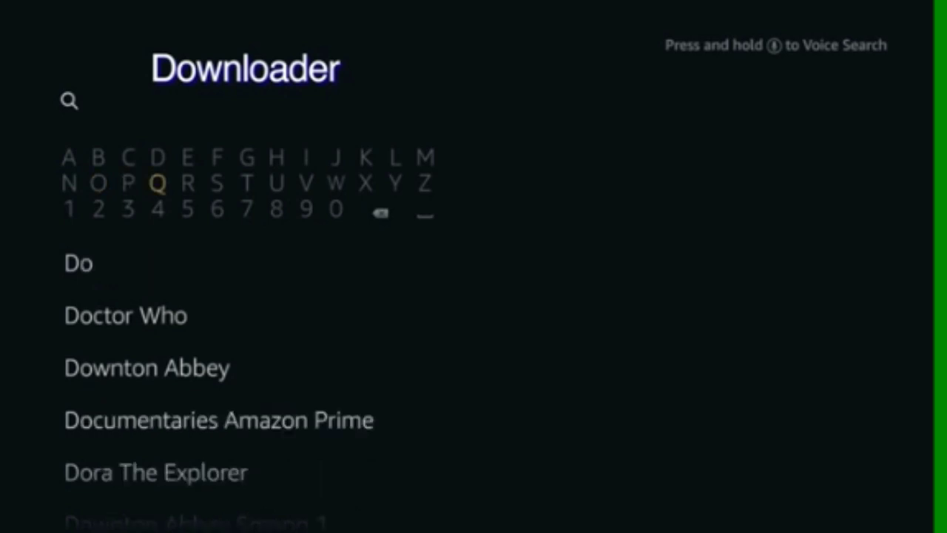
pyautogui.press('Right')
pyautogui.press('Right')
pyautogui.press('Right')
pyautogui.press('Right')
pyautogui.press('Right')
pyautogui.press('Right')
pyautogui.press('Return')
# Add the letters n and l to the search text so that it reads Downl.
pyautogui.press('Left')
pyautogui.press('Left')
pyautogui.press('Left')
pyautogui.press('Left')
pyautogui.press('Left')
pyautogui.press('Left')
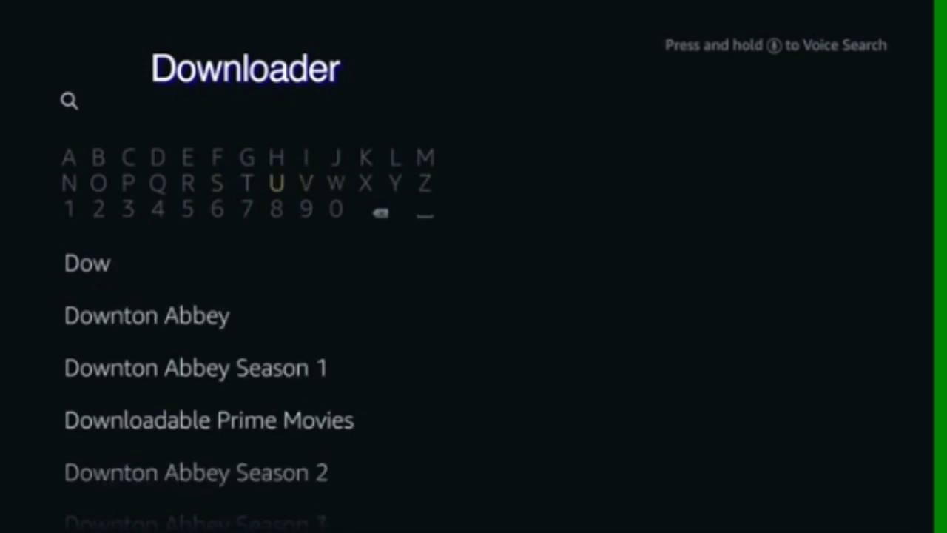
pyautogui.press('Left')
pyautogui.press('Left')
pyautogui.press('Left')
pyautogui.press('Return')
pyautogui.press('Right')
pyautogui.press('Right')
pyautogui.press('Right')
pyautogui.press('Right')
pyautogui.press('Right')
pyautogui.press('Right')
pyautogui.press('Right')
pyautogui.press('Right')
pyautogui.press('Right')
pyautogui.press('Right')
pyautogui.press('Right')
pyautogui.press('Up')
pyautogui.press('Return')
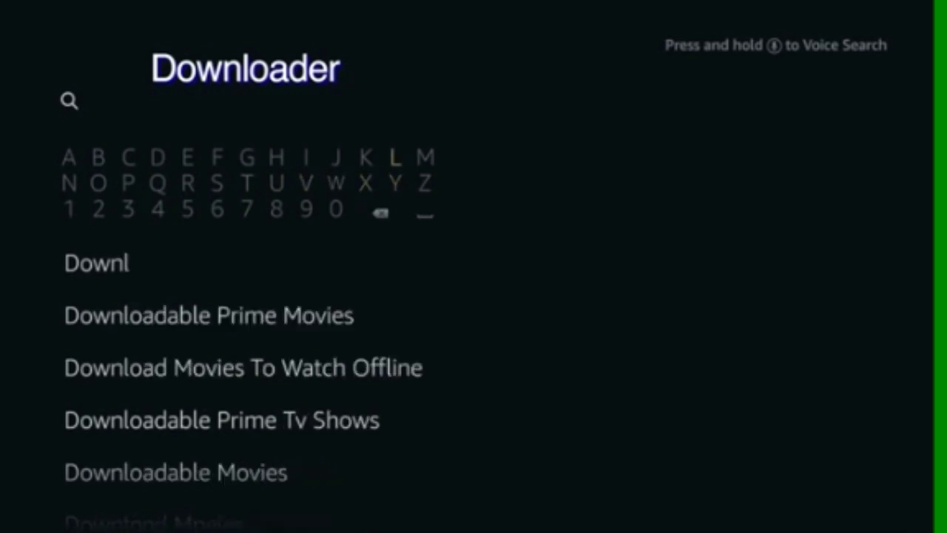
# Add the letters o and a to the search text so that it reads Downloa.
pyautogui.press('Down')
pyautogui.press('Left')
pyautogui.press('Left')
pyautogui.press('Left')
pyautogui.press('Left')
pyautogui.press('Left')
pyautogui.press('Left')
pyautogui.press('Left')
pyautogui.press('Left')
pyautogui.press('Left')
pyautogui.press('Left')
pyautogui.press('Return')
pyautogui.press('Left')
pyautogui.press('Up')
pyautogui.press('Return')
# Complete the search text with the letters d, e and r so that it reads Downloader.
pyautogui.press('Right')
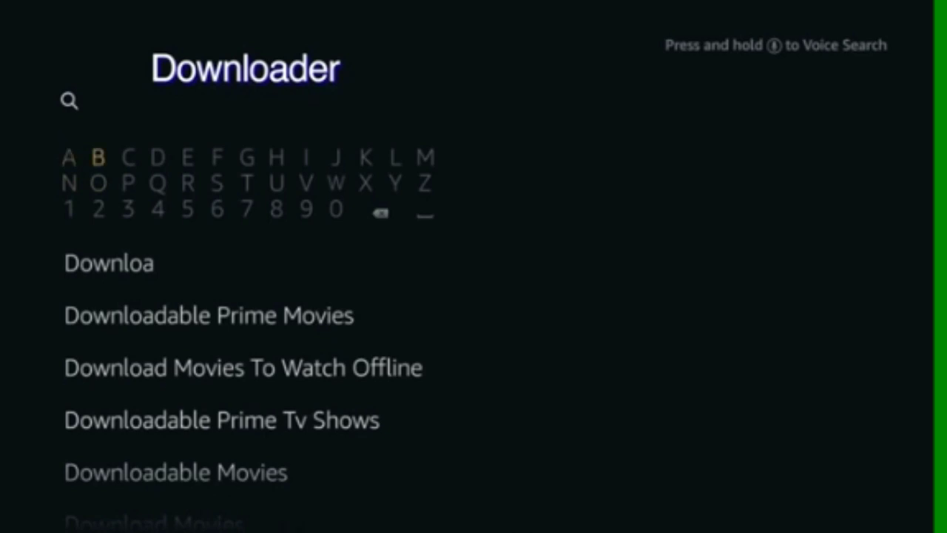
pyautogui.press('Right')
pyautogui.press('Right')
pyautogui.press('Return')
pyautogui.press('Right')
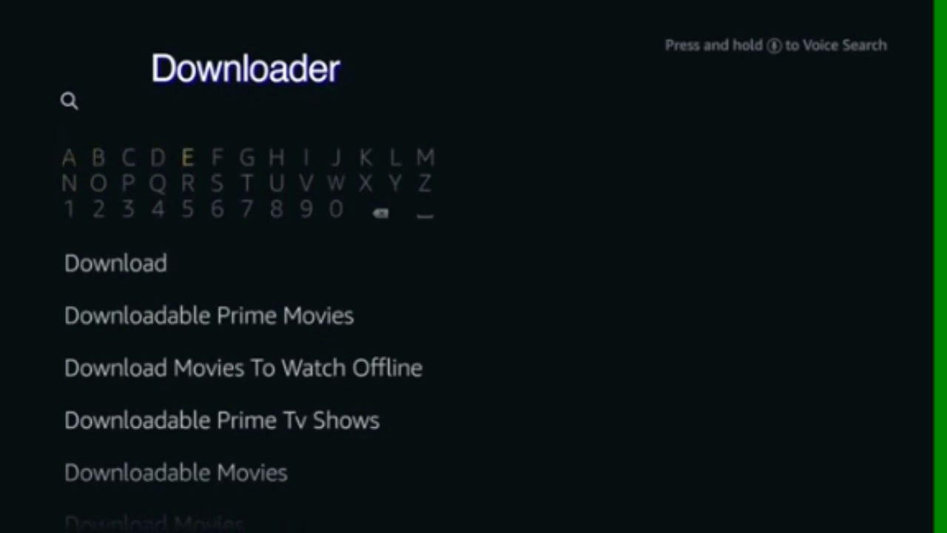
pyautogui.press('Return')
pyautogui.press('Down')
pyautogui.press('Return')
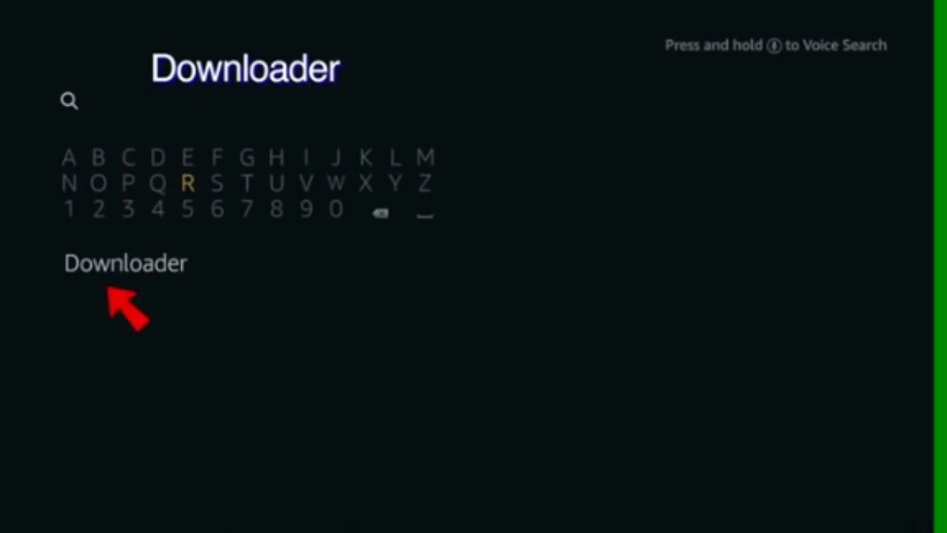
# Run the search for Downloader and download the Downloader app found under Apps & Games.
pyautogui.press('Down')
pyautogui.press('Down')
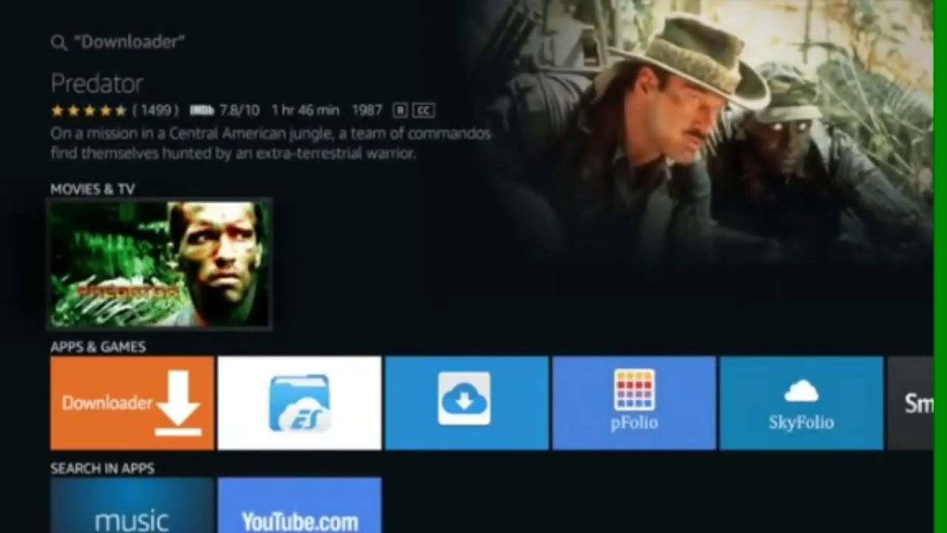
pyautogui.press('Down')
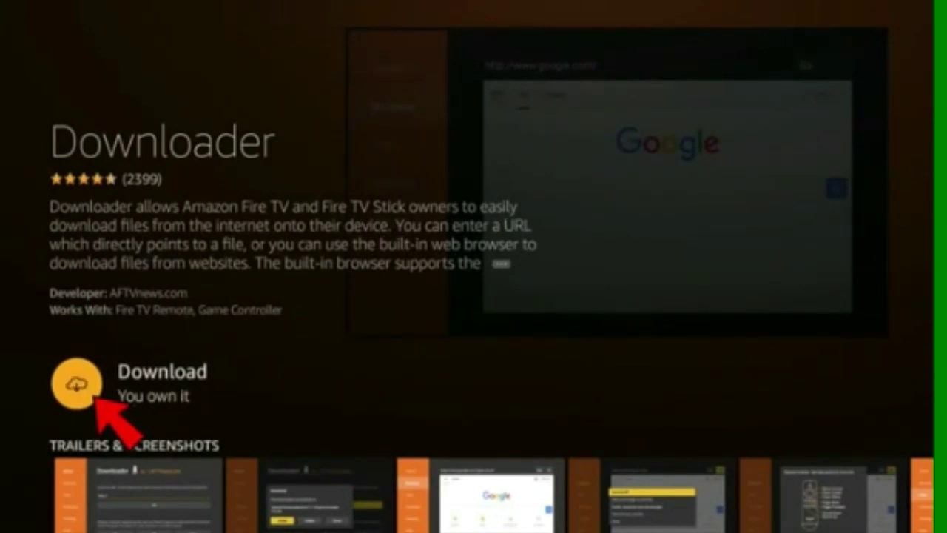
pyautogui.press('Return')
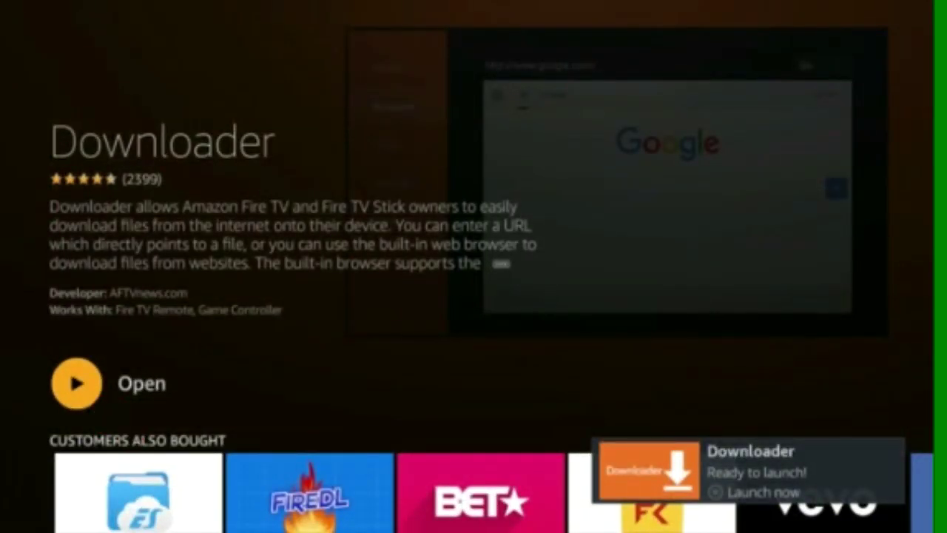
# Open the Downloader app and allow it to access photos, media and files on the device.
pyautogui.press('Return')
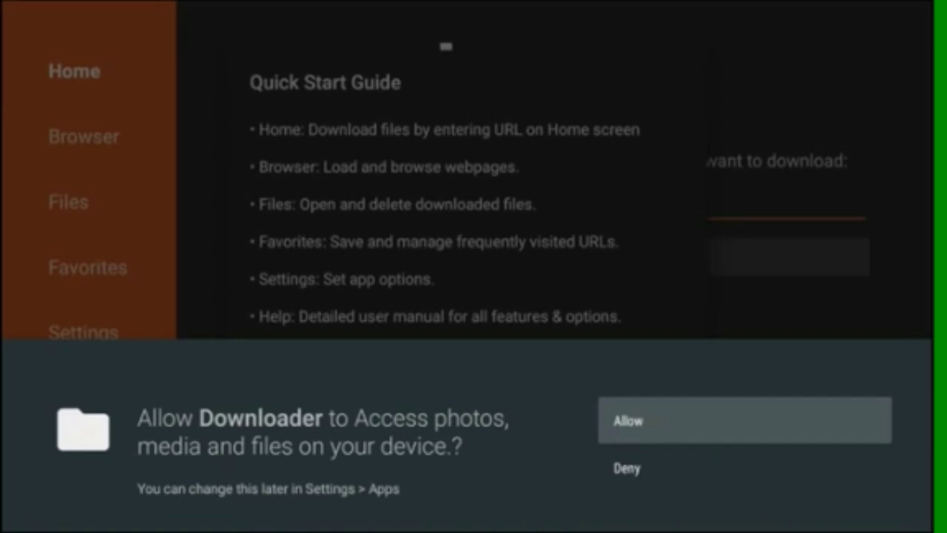
pyautogui.press('Return')
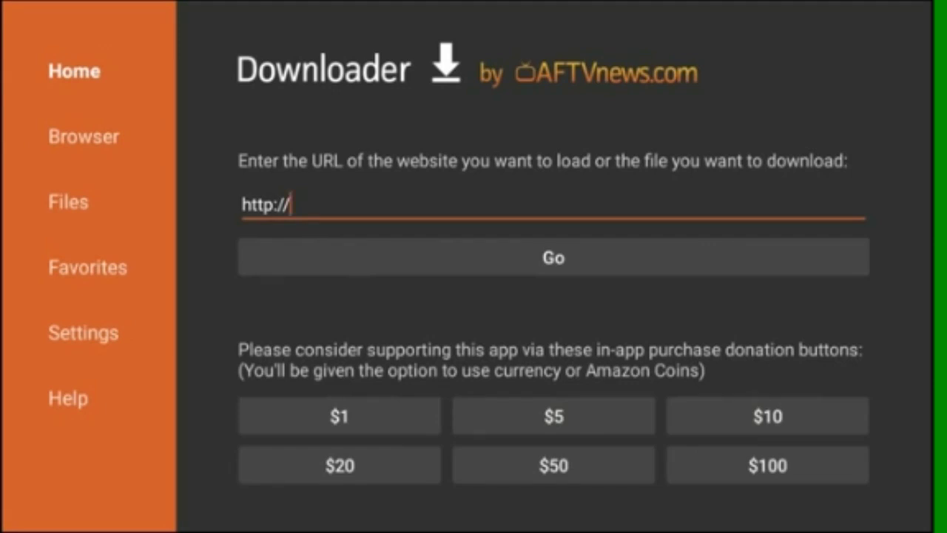
pyautogui.press('Return')
pyautogui.press('Right')
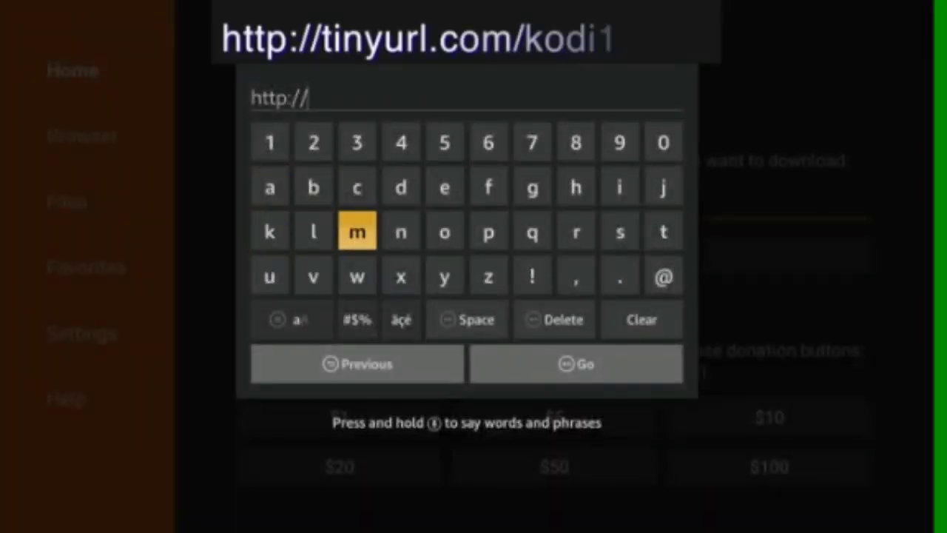
pyautogui.press('Right')
pyautogui.press('Right')
pyautogui.press('Right')
pyautogui.press('Right')
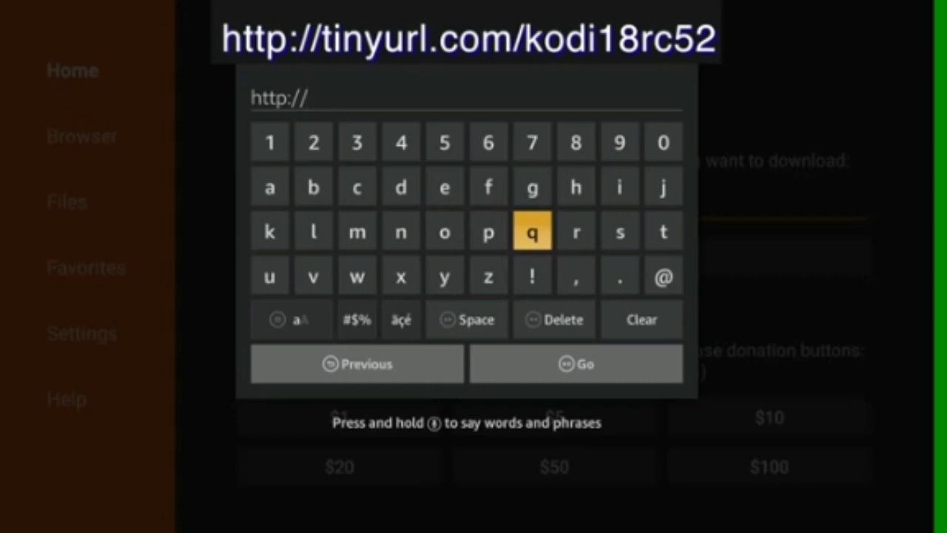
pyautogui.press('Right')
pyautogui.press('Right')
pyautogui.press('Right')
pyautogui.press('Return')
pyautogui.press('Up')
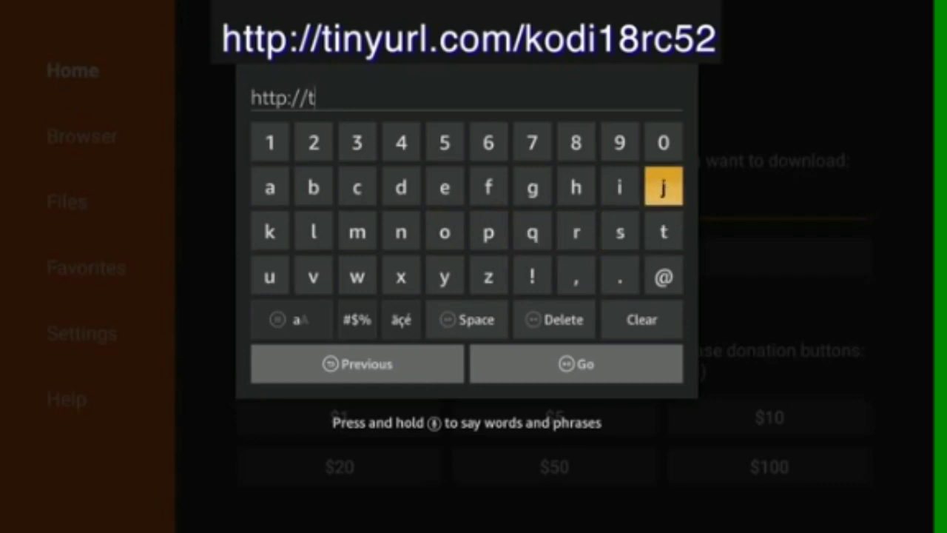
pyautogui.press('Left')
pyautogui.press('Return')
pyautogui.press('Left')
pyautogui.press('Left')
pyautogui.press('Left')
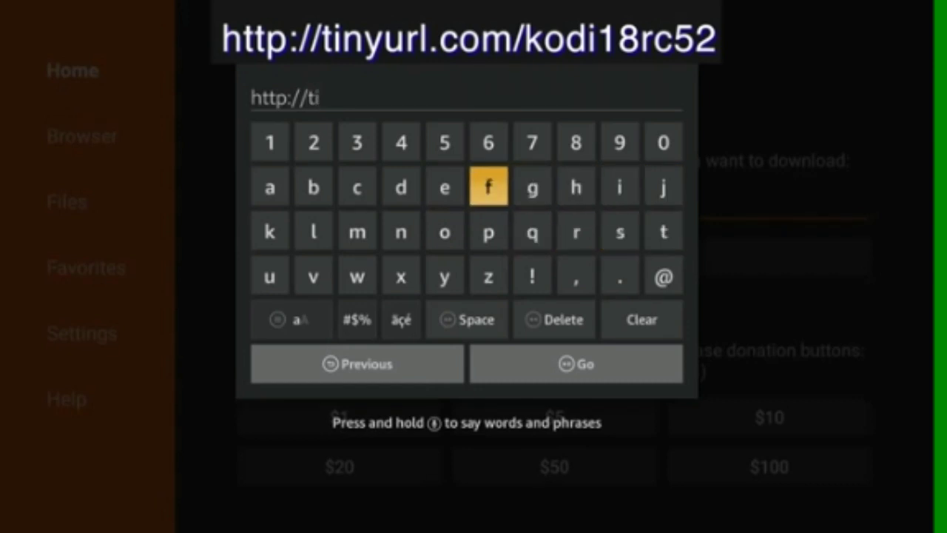
pyautogui.press('Left')
pyautogui.press('Left')
pyautogui.press('Down')
pyautogui.press('Return')
pyautogui.press('Down')
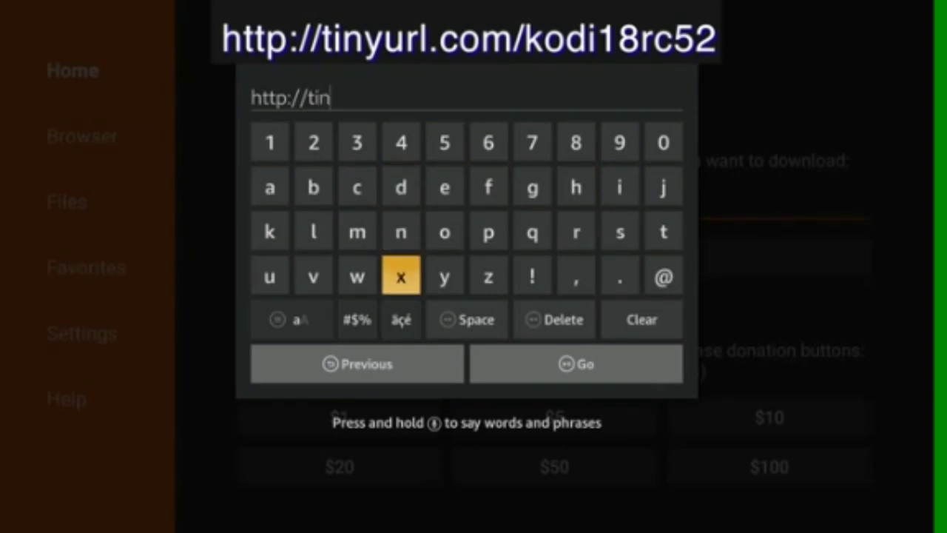
pyautogui.press('Right')
pyautogui.press('Return')
pyautogui.press('Left')
pyautogui.press('Left')
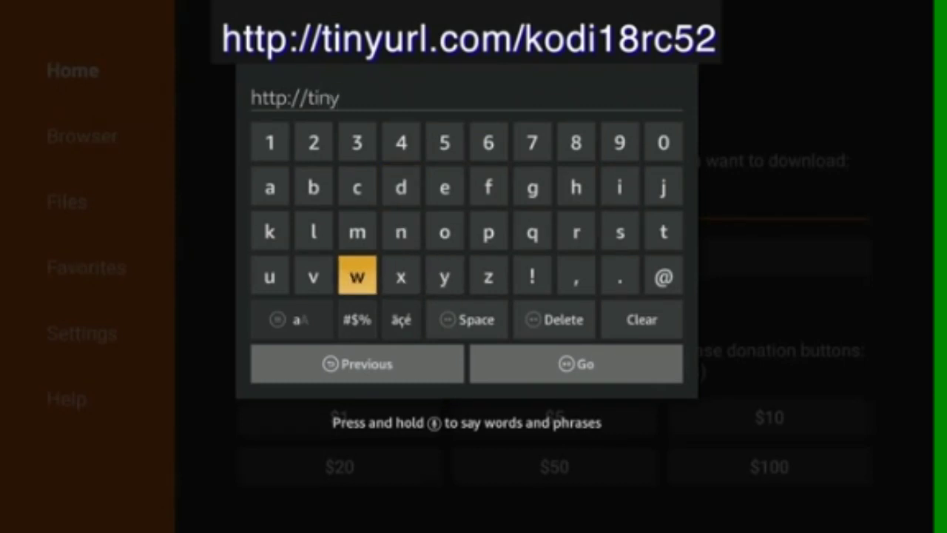
pyautogui.press('Left')
pyautogui.press('Left')
pyautogui.press('Return')
pyautogui.press('Right')
pyautogui.press('Right')
pyautogui.press('Right')
pyautogui.press('Right')
pyautogui.press('Right')
pyautogui.press('Right')
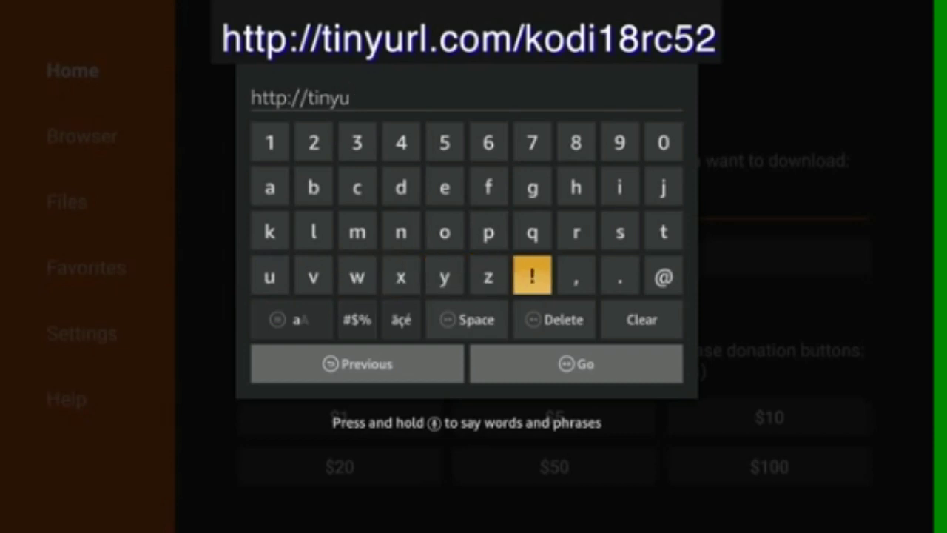
pyautogui.press('Right')
pyautogui.press('Up')
pyautogui.press('Return')
pyautogui.press('Left')
pyautogui.press('Left')
pyautogui.press('Left')
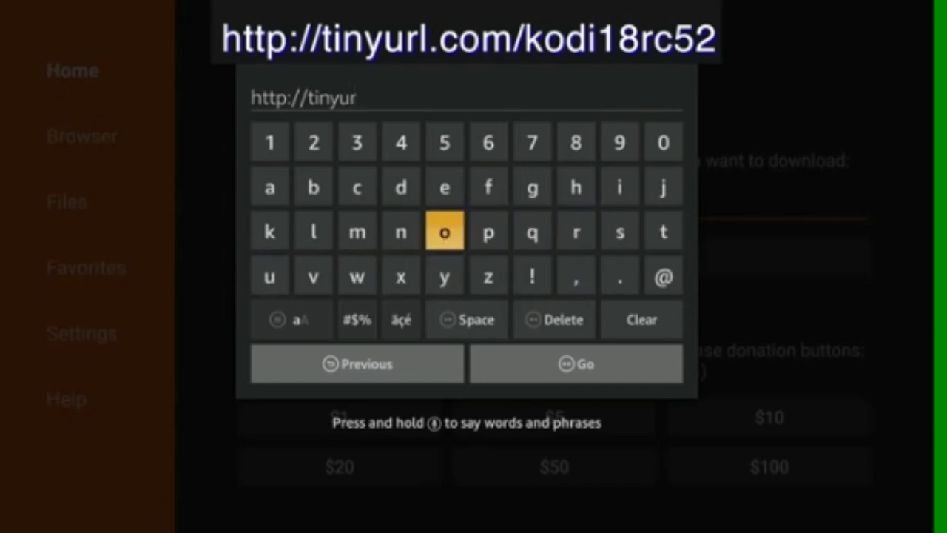
pyautogui.press('Left')
pyautogui.press('Left')
pyautogui.press('Left')
pyautogui.press('Return')
pyautogui.press('Right')
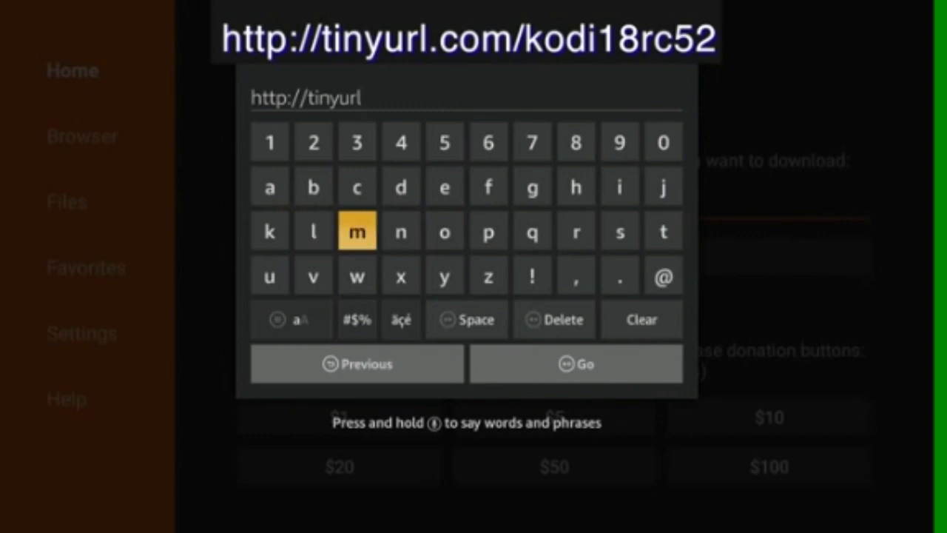
pyautogui.press('Right')
pyautogui.press('Right')
pyautogui.press('Right')
pyautogui.press('Right')
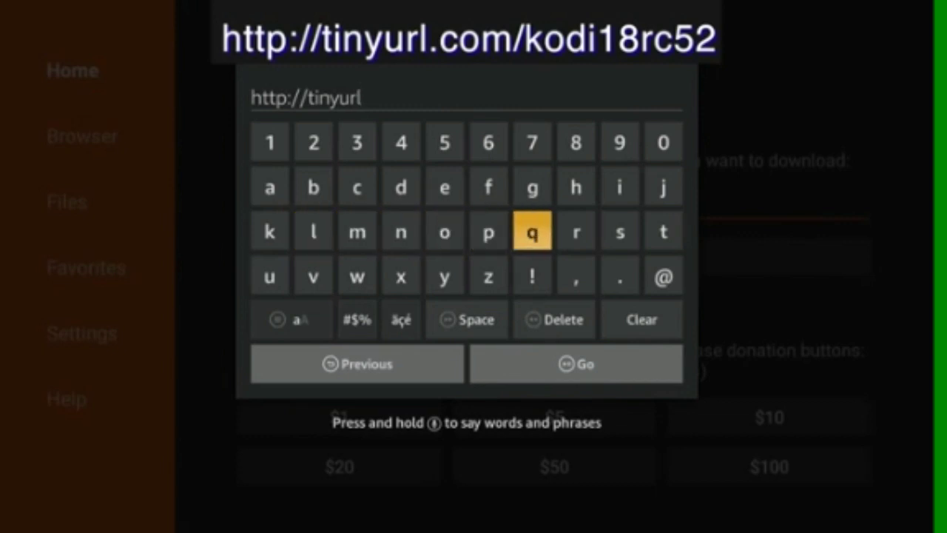
pyautogui.press('Right')
pyautogui.press('Right')
pyautogui.press('Down')
pyautogui.press('Return')
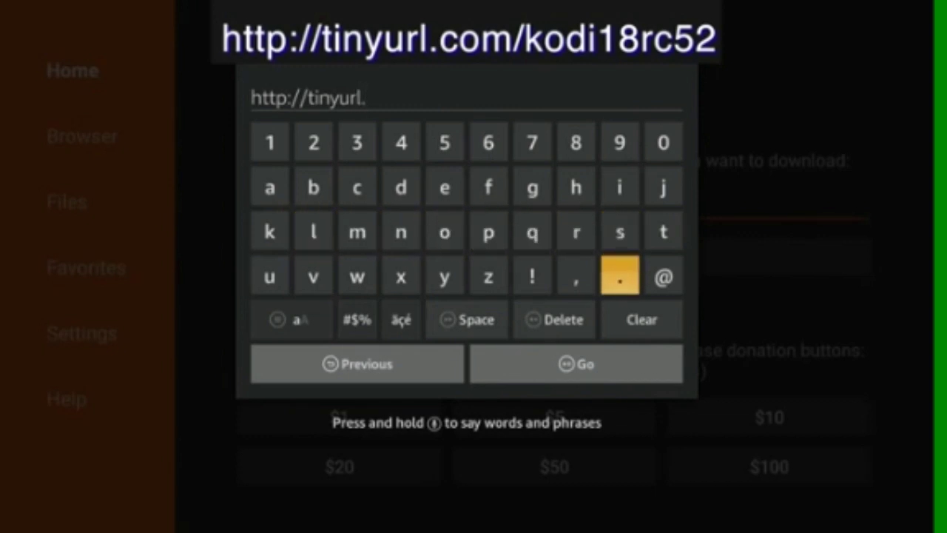
pyautogui.press('Left')
pyautogui.press('Left')
pyautogui.press('Left')
pyautogui.press('Left')
pyautogui.press('Left')
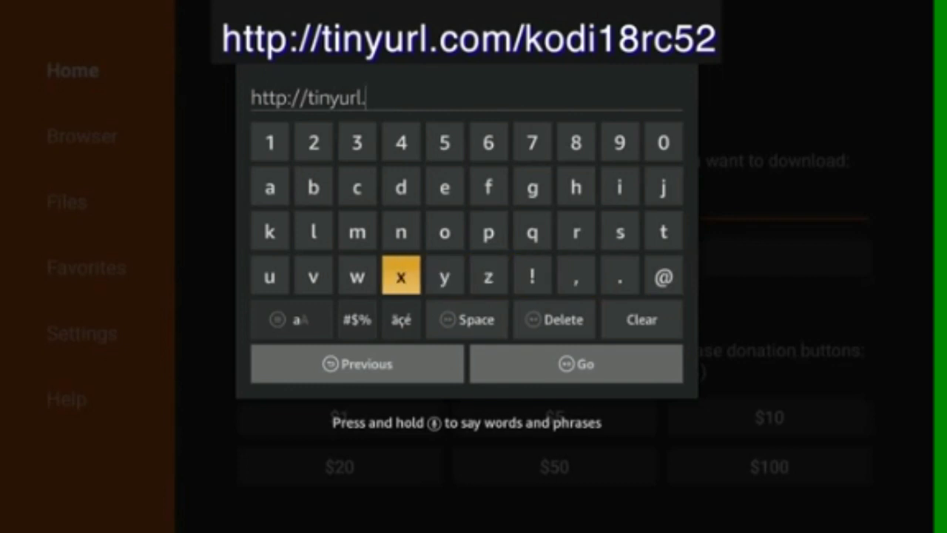
pyautogui.press('Left')
pyautogui.press('Up')
pyautogui.press('Up')
pyautogui.press('Return')
pyautogui.press('Right')
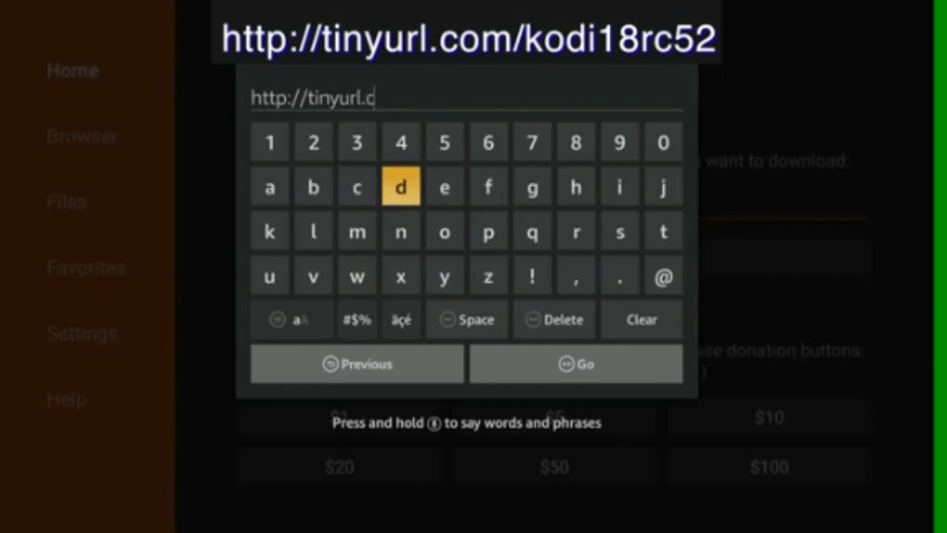
pyautogui.press('Right')
pyautogui.press('Down')
pyautogui.press('Return')
pyautogui.press('Left')
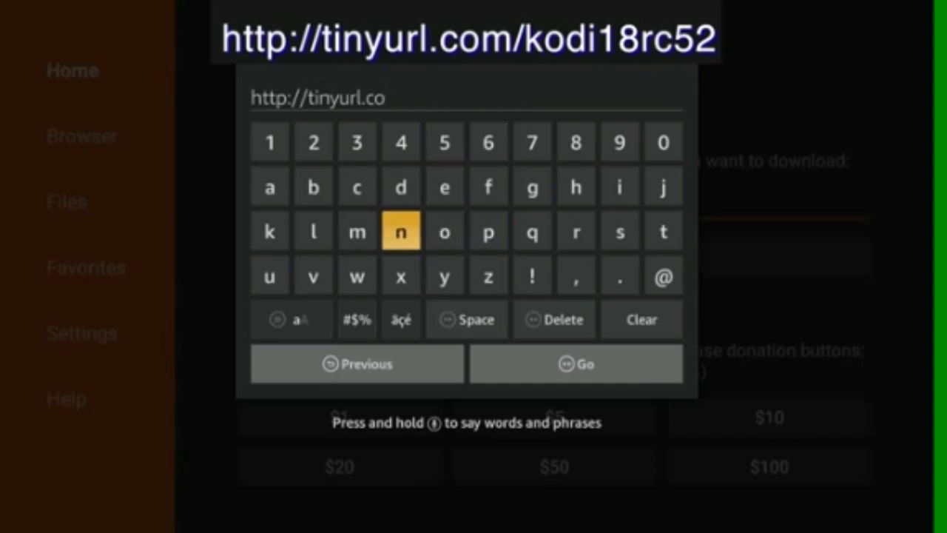
pyautogui.press('Left')
pyautogui.press('Return')
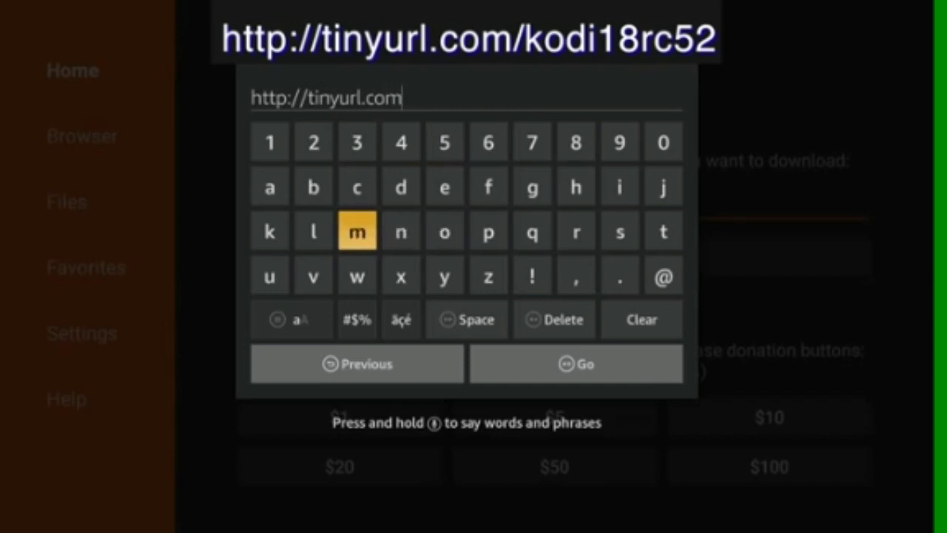
pyautogui.press('Down')
pyautogui.press('Down')
pyautogui.press('Return')
pyautogui.press('Up')
pyautogui.press('Up')
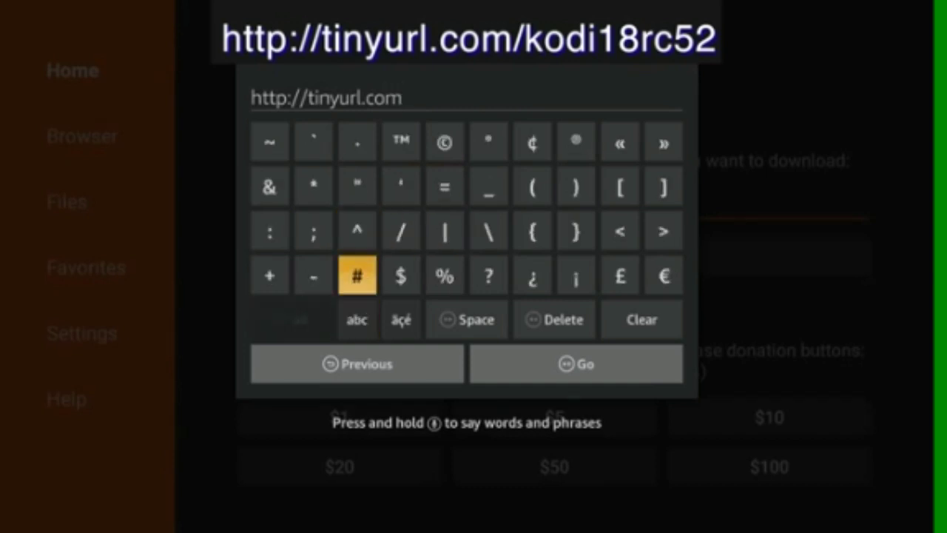
pyautogui.press('Right')
pyautogui.press('Return')
pyautogui.press('Left')
pyautogui.press('Down')
pyautogui.press('Down')
pyautogui.press('Return')
pyautogui.press('Up')
pyautogui.press('Up')
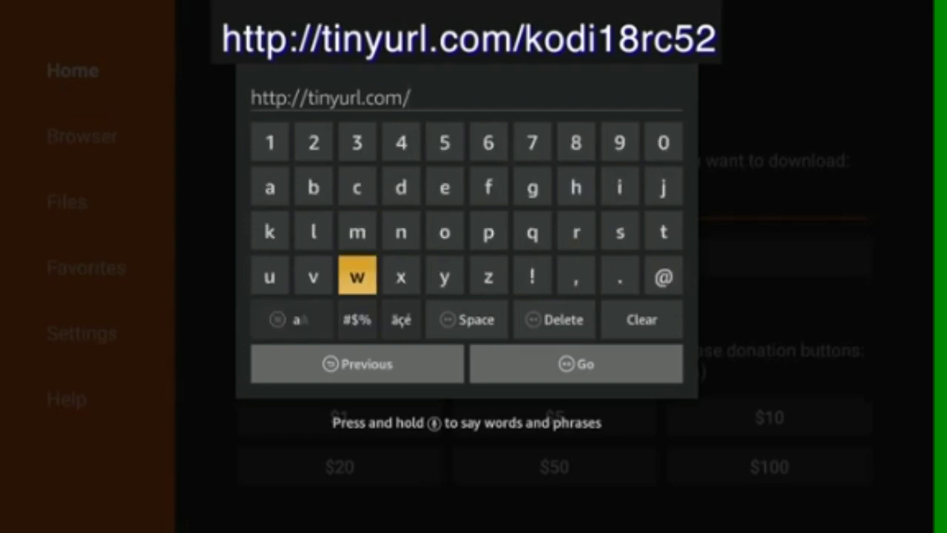
pyautogui.press('Left')
pyautogui.press('Left')
pyautogui.press('Return')
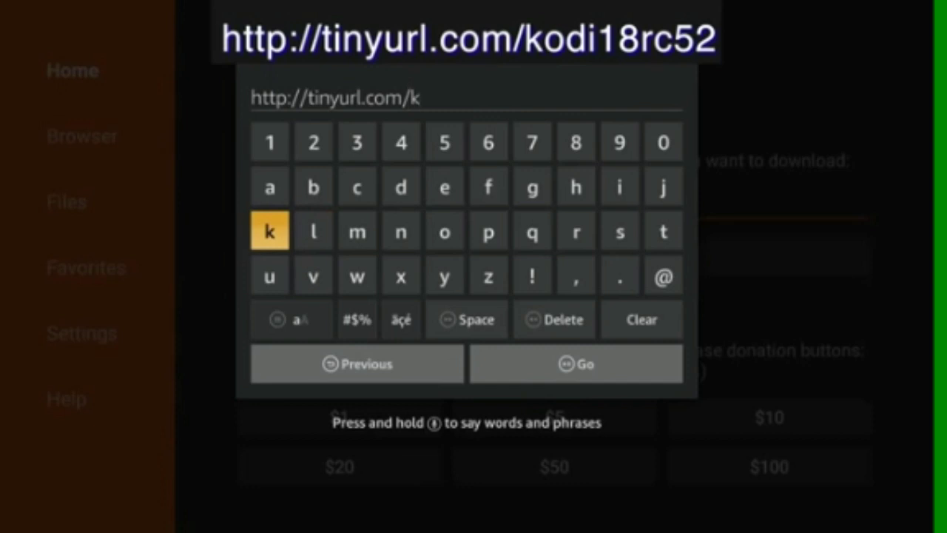
pyautogui.press('Right')
pyautogui.press('Right')
pyautogui.press('Right')
pyautogui.press('Right')
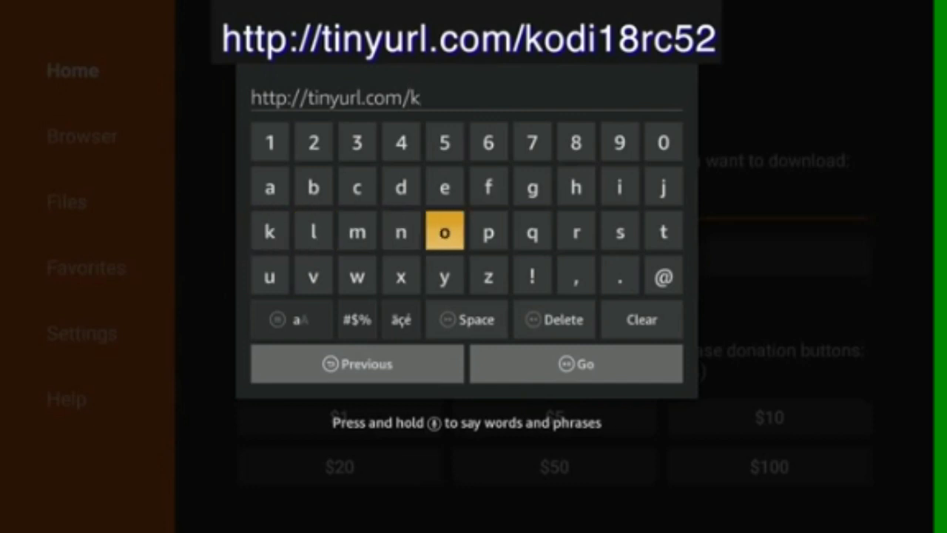
pyautogui.press('Return')
pyautogui.press('Left')
pyautogui.press('Up')
pyautogui.press('Return')
pyautogui.press('Right')
pyautogui.press('Right')
pyautogui.press('Right')
pyautogui.press('Right')
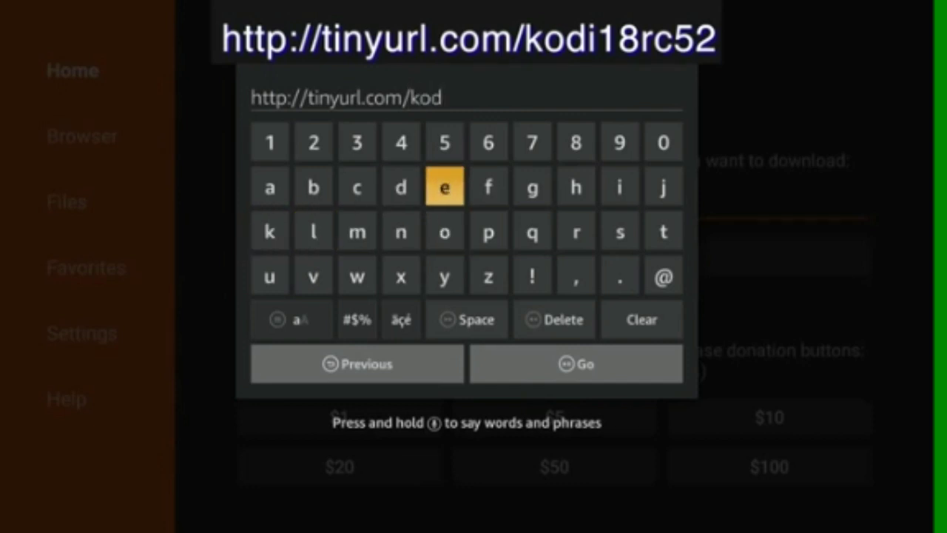
pyautogui.press('Right')
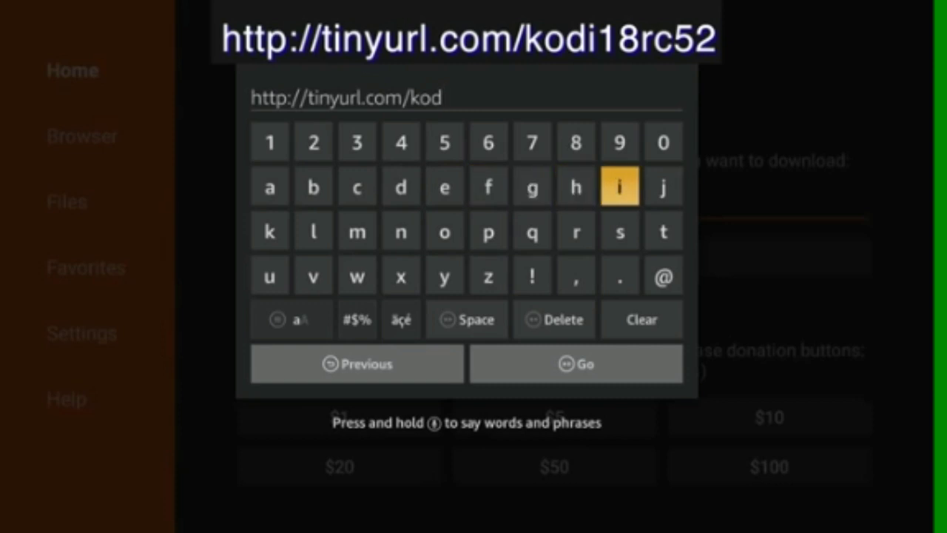
pyautogui.press('Return')
pyautogui.press('Left')
pyautogui.press('Left')
pyautogui.press('Left')
pyautogui.press('Left')
pyautogui.press('Left')
pyautogui.press('Left')
pyautogui.press('Left')
pyautogui.press('Left')
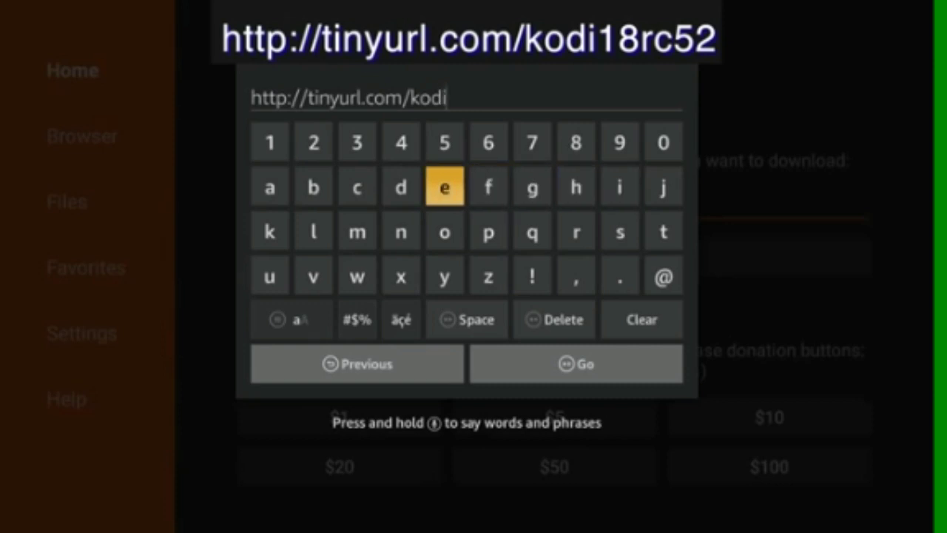
pyautogui.press('Up')
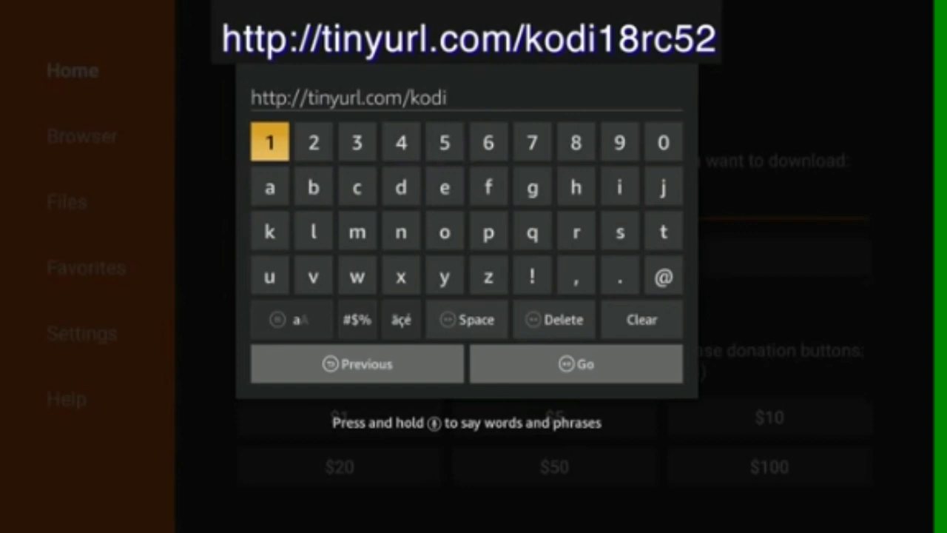
pyautogui.press('Return')
pyautogui.press('Right')
pyautogui.press('Right')
pyautogui.press('Right')
pyautogui.press('Right')
pyautogui.press('Right')
pyautogui.press('Right')
pyautogui.press('Right')
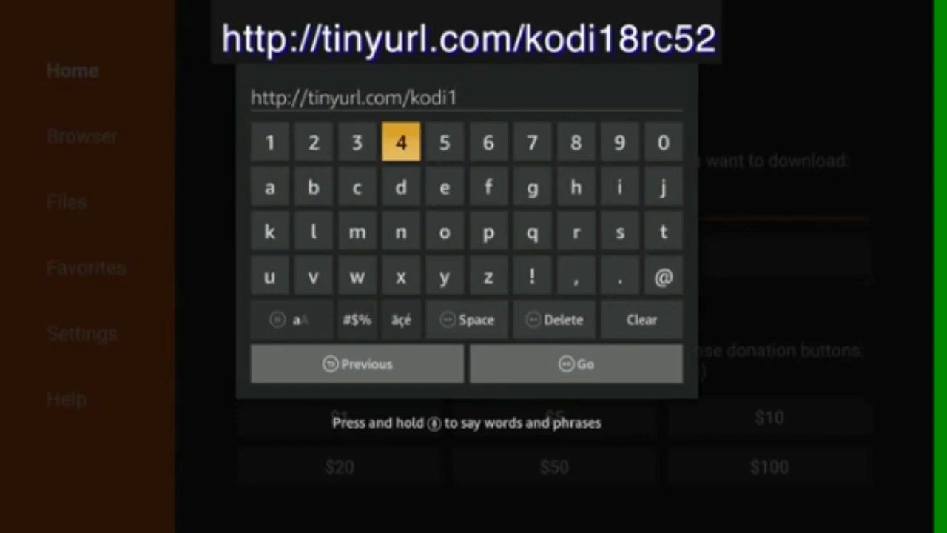
pyautogui.press('Return')
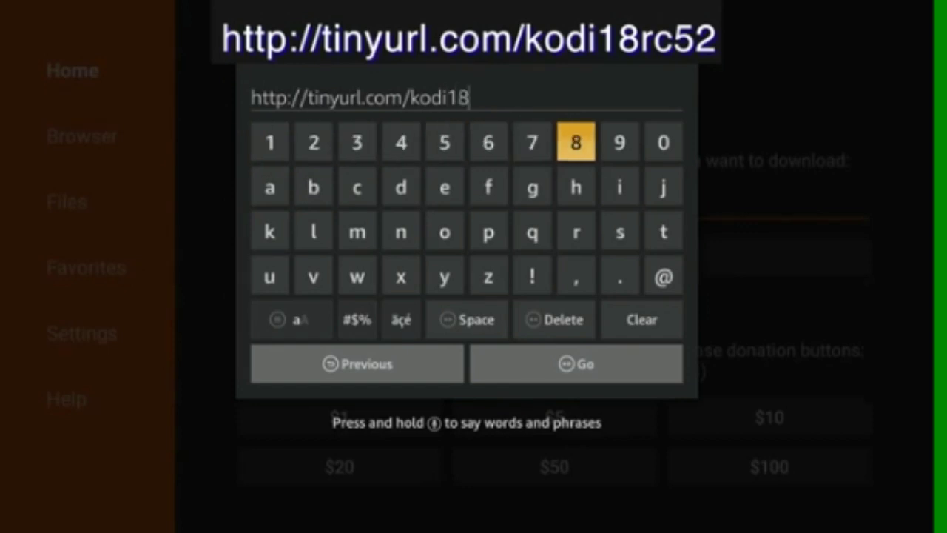
pyautogui.press('Down')
pyautogui.press('Down')
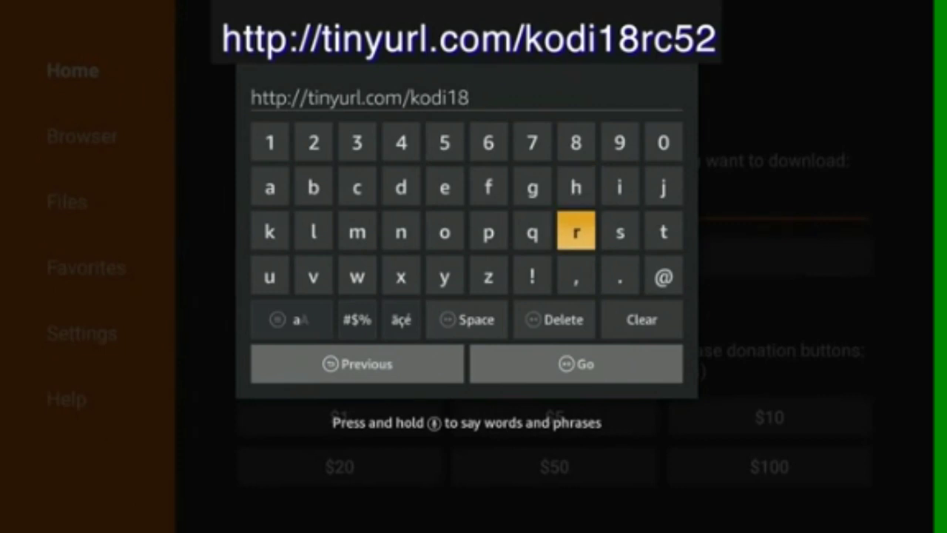
pyautogui.press('Return')
pyautogui.press('Left')
pyautogui.press('Left')
pyautogui.press('Left')
pyautogui.press('Left')
pyautogui.press('Left')
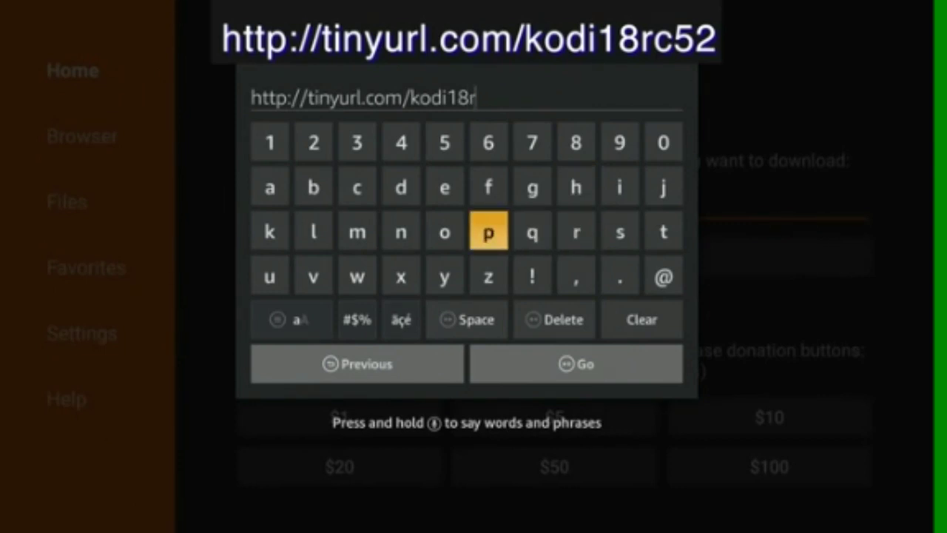
pyautogui.press('Up')
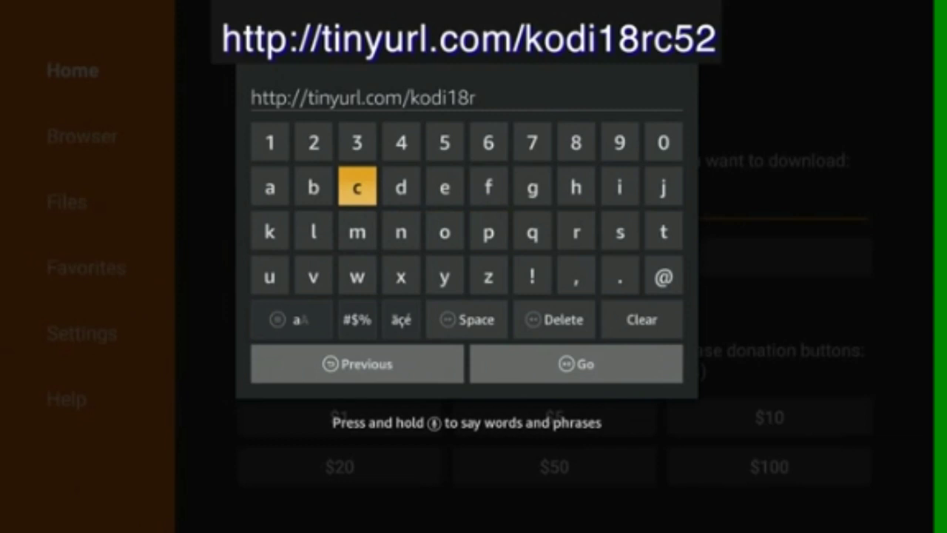
pyautogui.press('Return')
pyautogui.press('Up')
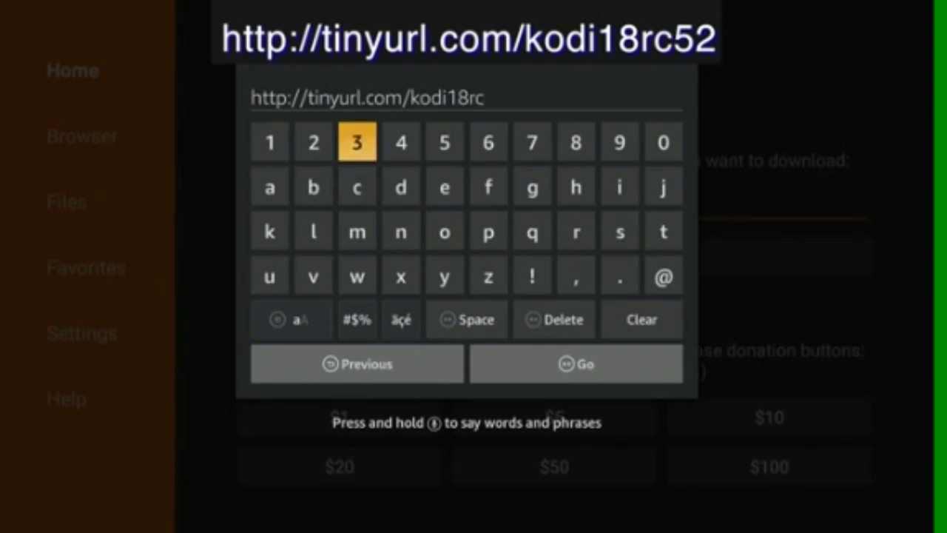
pyautogui.press('Right')
pyautogui.press('Right')
pyautogui.press('Return')
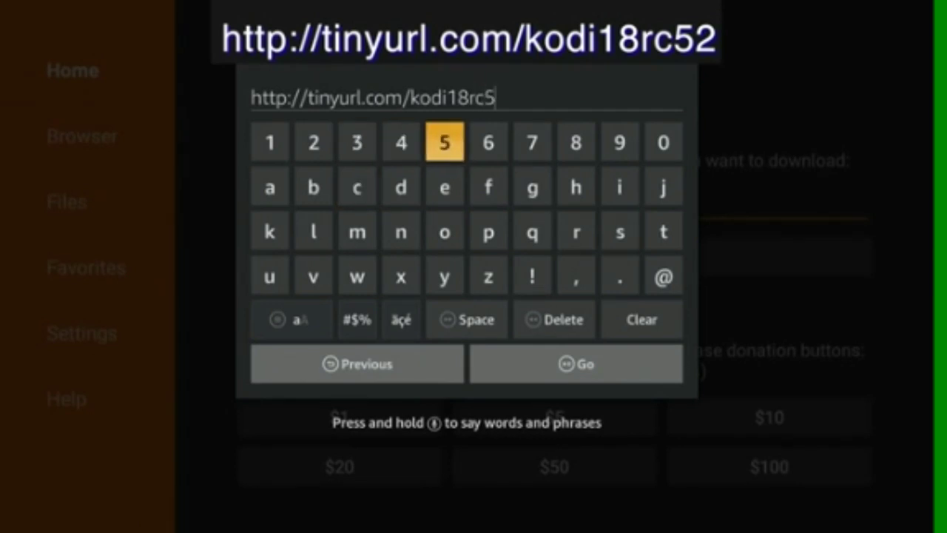
pyautogui.press('Left')
pyautogui.press('Left')
pyautogui.press('Left')
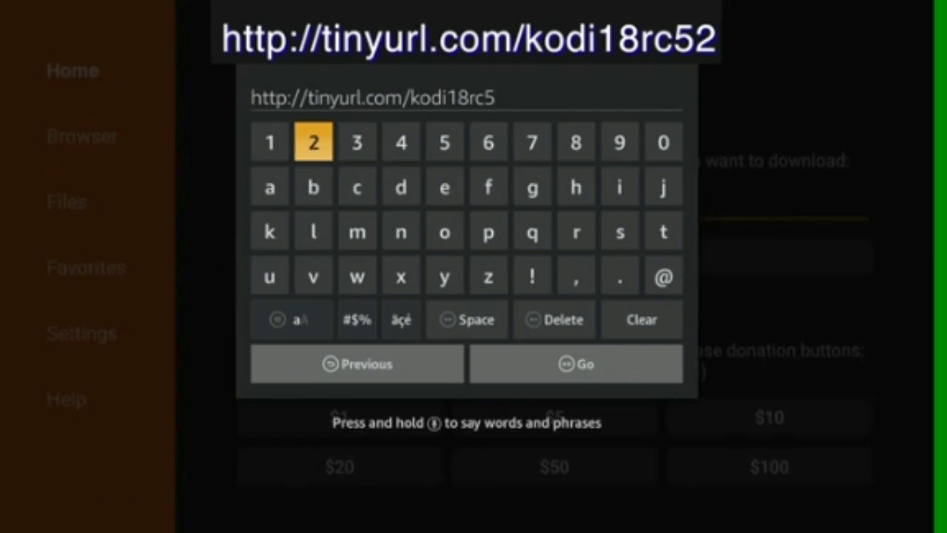
pyautogui.press('Return')
pyautogui.press('Right')
pyautogui.press('Right')
pyautogui.press('Right')
pyautogui.press('Right')
pyautogui.press('Right')
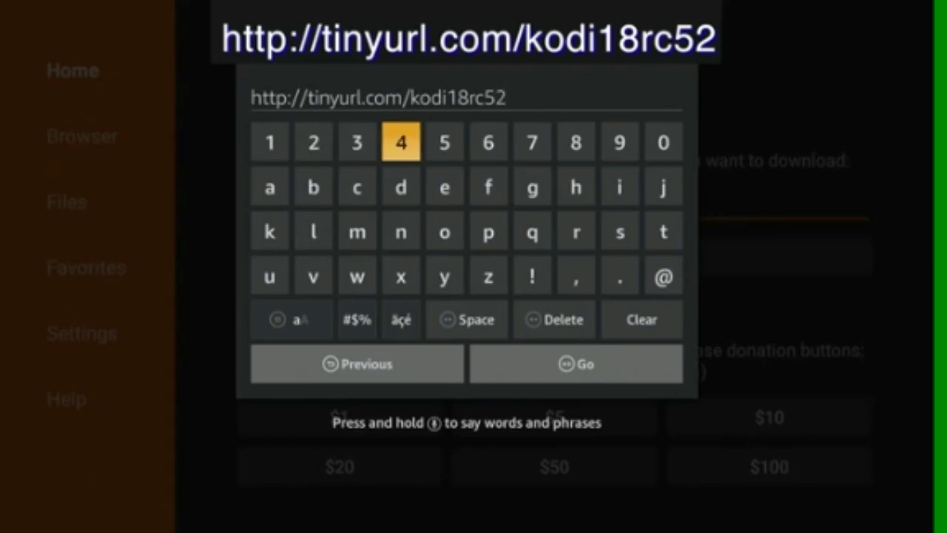
pyautogui.press('Down')
pyautogui.press('Down')
pyautogui.press('Down')
pyautogui.press('Down')
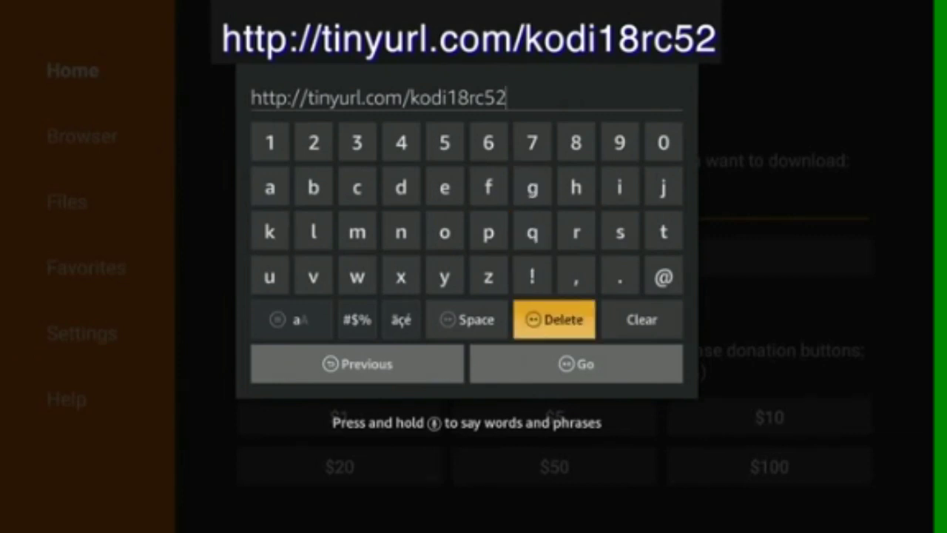
pyautogui.press('Down')
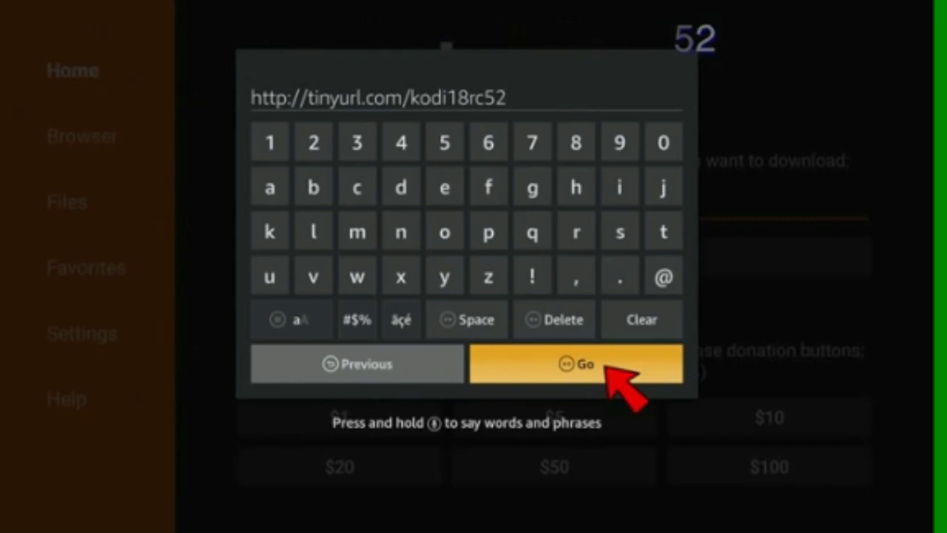
pyautogui.press('Return')
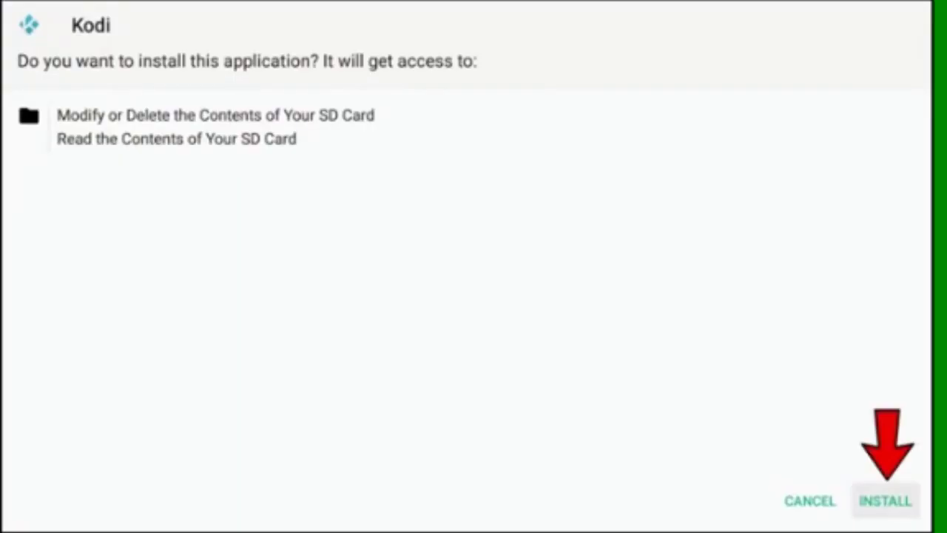
# Install and open Kodi, allowing it to access photos, media and files on the device.
pyautogui.press('Return')
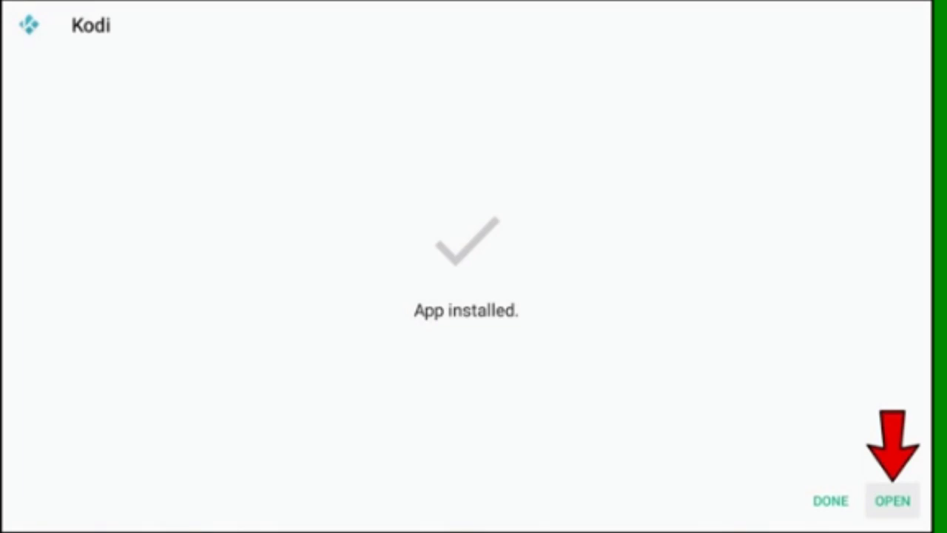
pyautogui.press('Return')
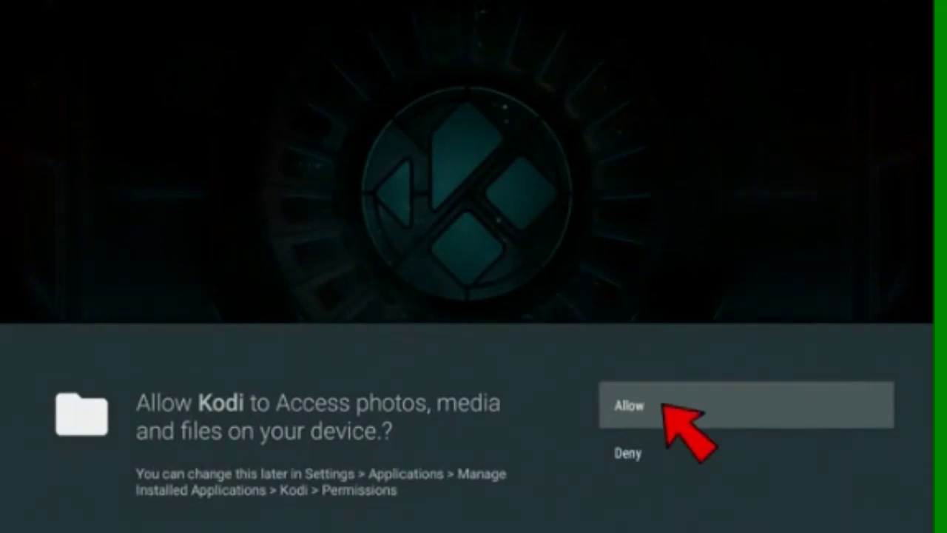
pyautogui.press('Return')
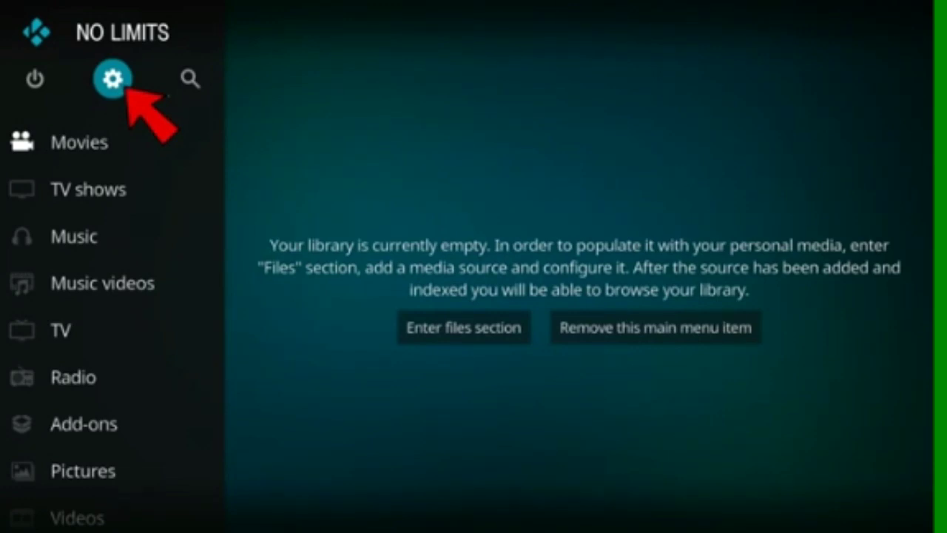
# Open Kodi's file manager and start adding a file source with its path open for entry.
pyautogui.press('Return')
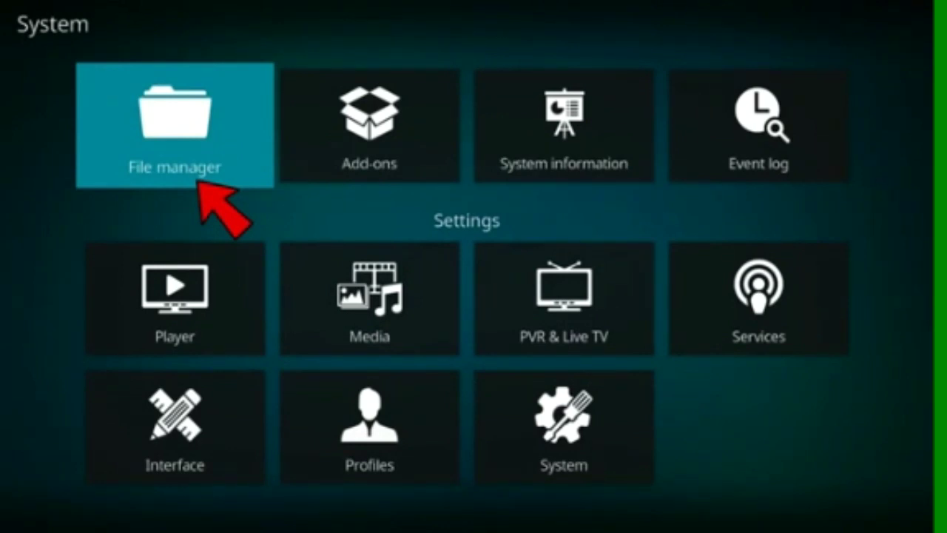
pyautogui.click(199, 185)
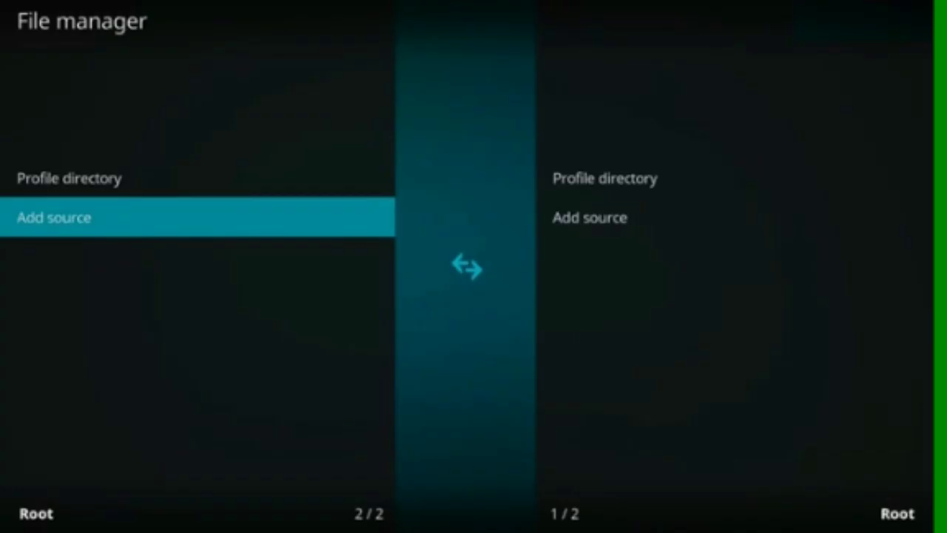
pyautogui.press('Return')
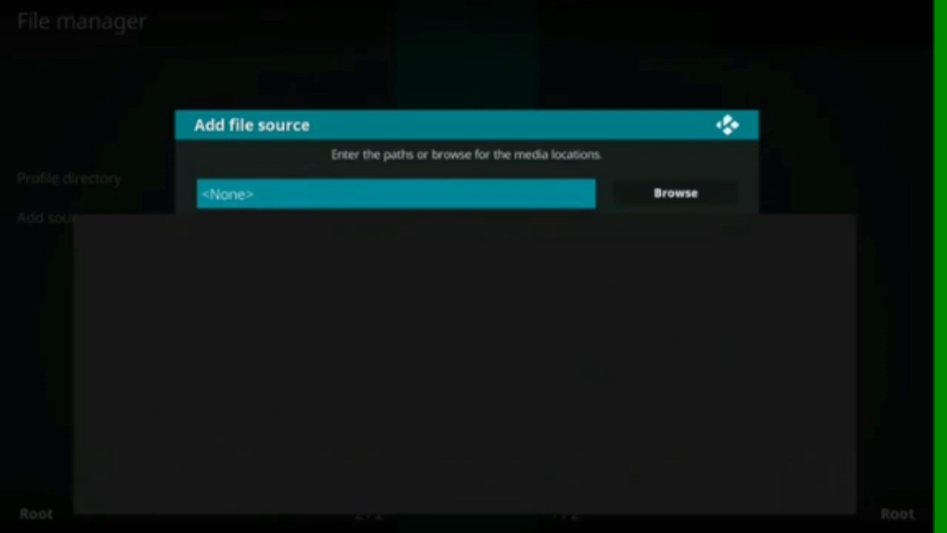
# Enter h as the first letter of the file source path.
pyautogui.press('Left')
pyautogui.press('Left')
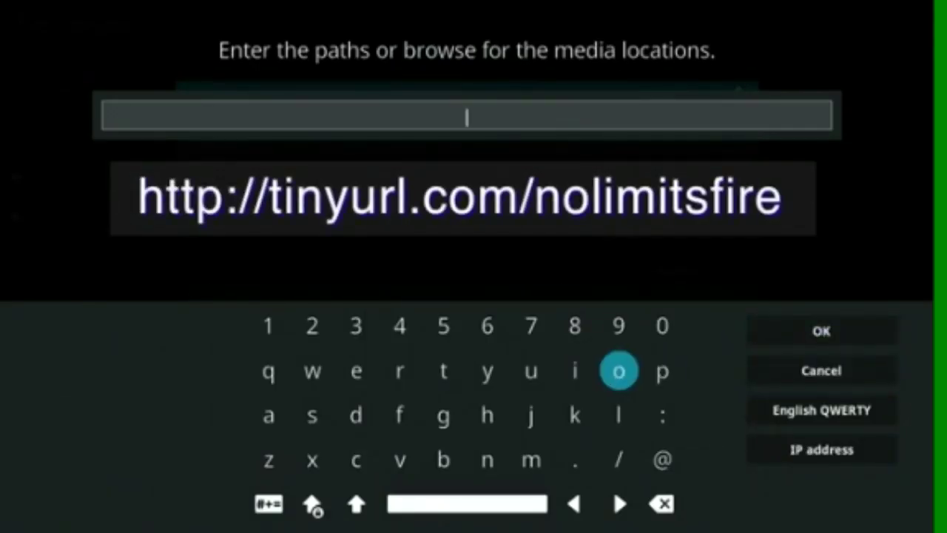
pyautogui.press('Left')
pyautogui.press('Left')
pyautogui.press('Left')
pyautogui.press('Down')
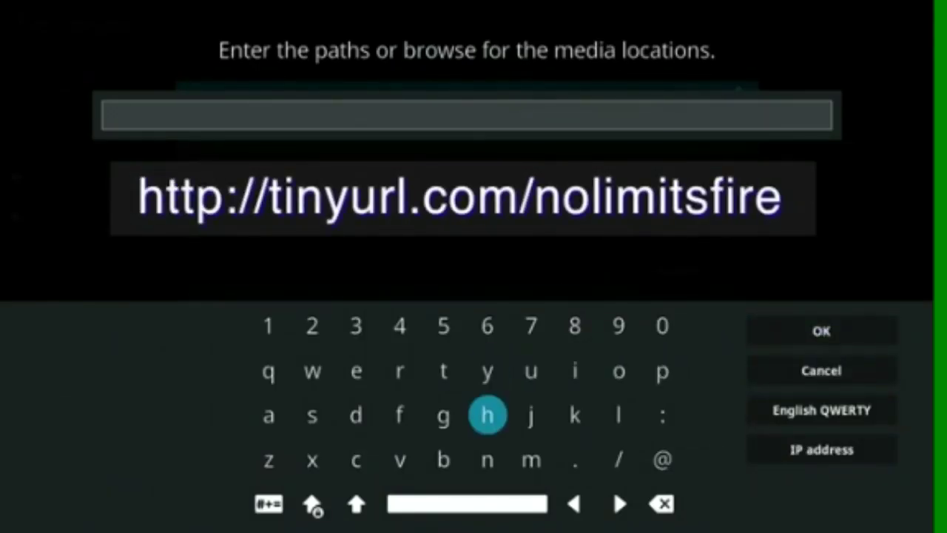
pyautogui.press('Return')
# Add the letters t, t and p so that the source path reads http.
pyautogui.press('Up')
pyautogui.press('Left')
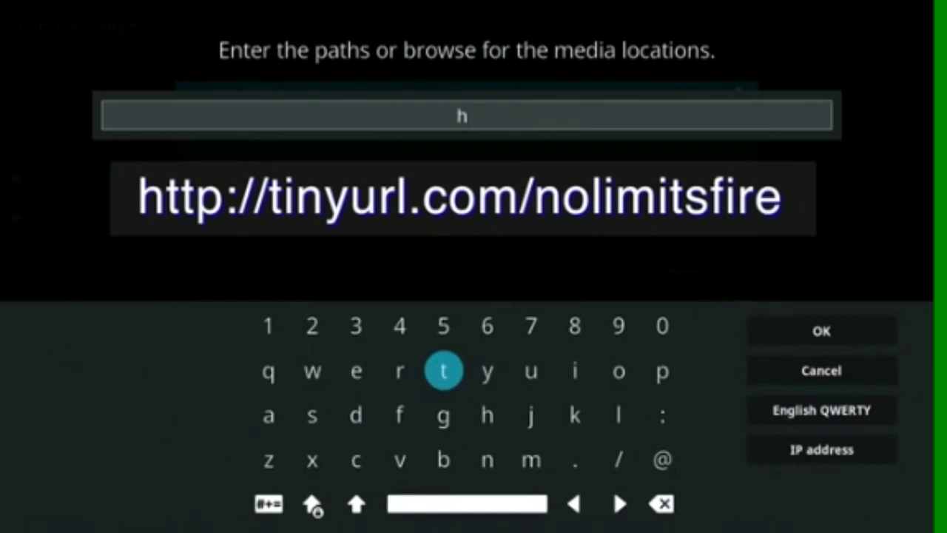
pyautogui.press('Return')
pyautogui.press('Return')
pyautogui.press('Right')
pyautogui.press('Right')
pyautogui.press('Right')
pyautogui.press('Right')
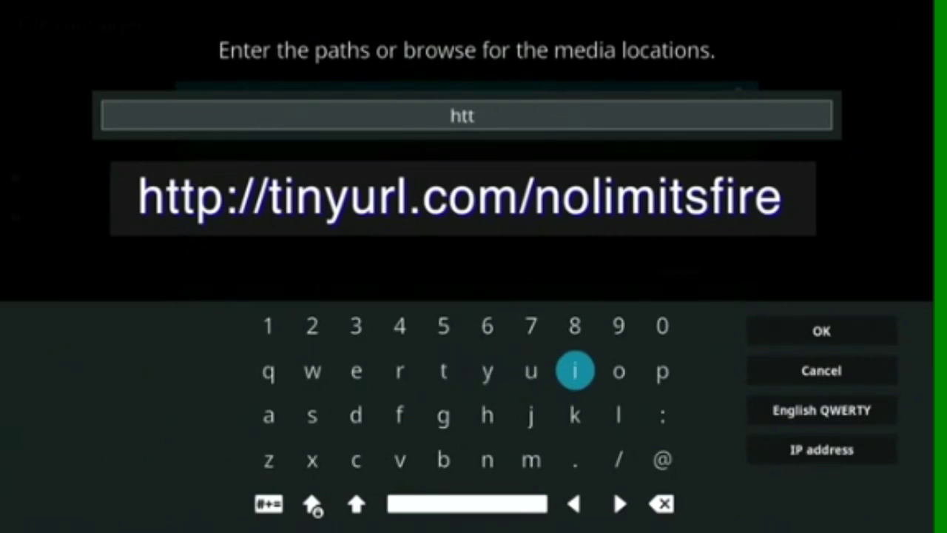
pyautogui.press('Right')
pyautogui.press('Return')
pyautogui.press('Down')
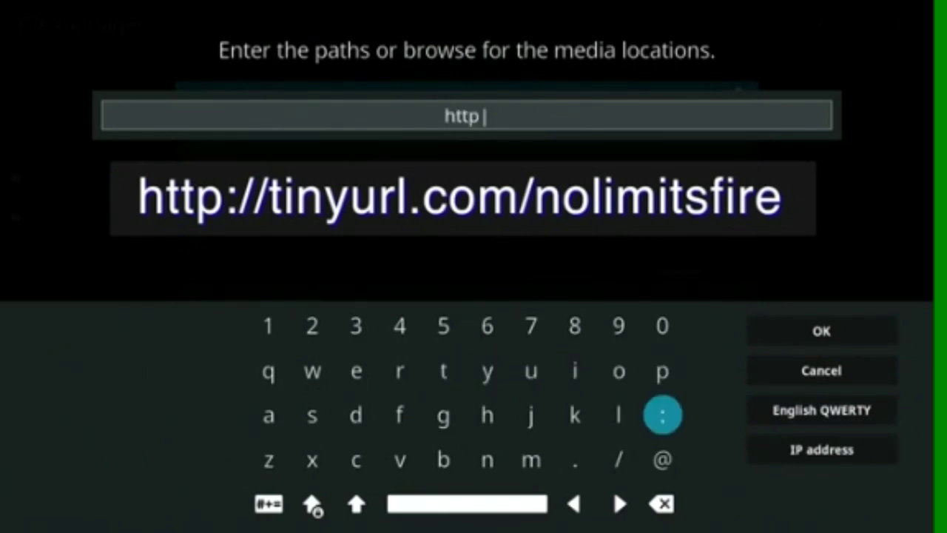
pyautogui.press('Return')
pyautogui.press('Left')
pyautogui.press('Down')
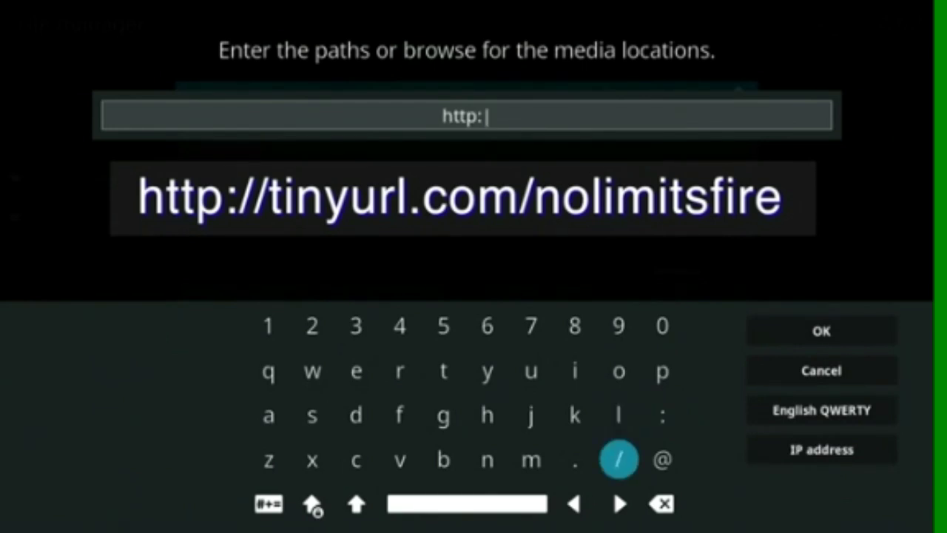
pyautogui.press('Return')
pyautogui.press('Return')
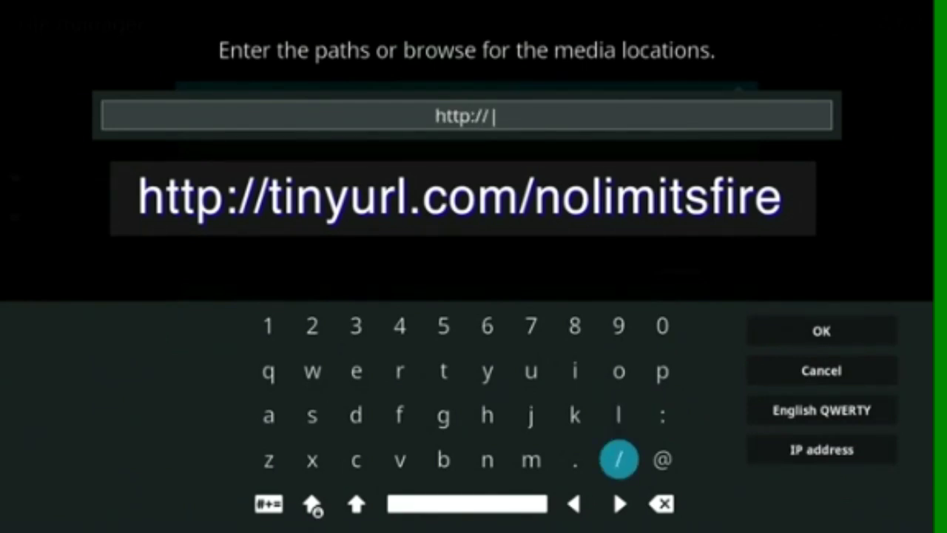
pyautogui.press('Up')
pyautogui.press('Left')
pyautogui.press('Left')
pyautogui.press('Left')
pyautogui.press('Left')
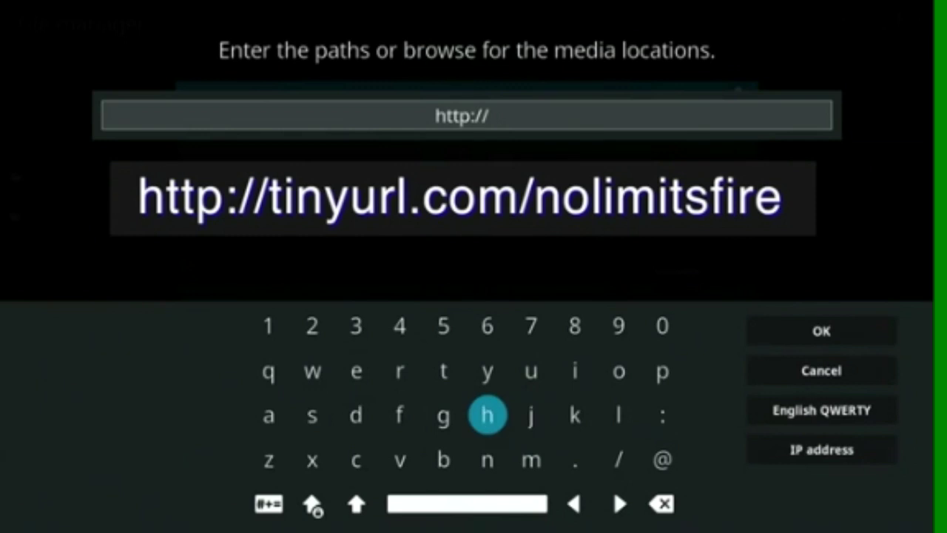
pyautogui.press('Up')
pyautogui.press('Return')
pyautogui.press('Right')
pyautogui.press('Right')
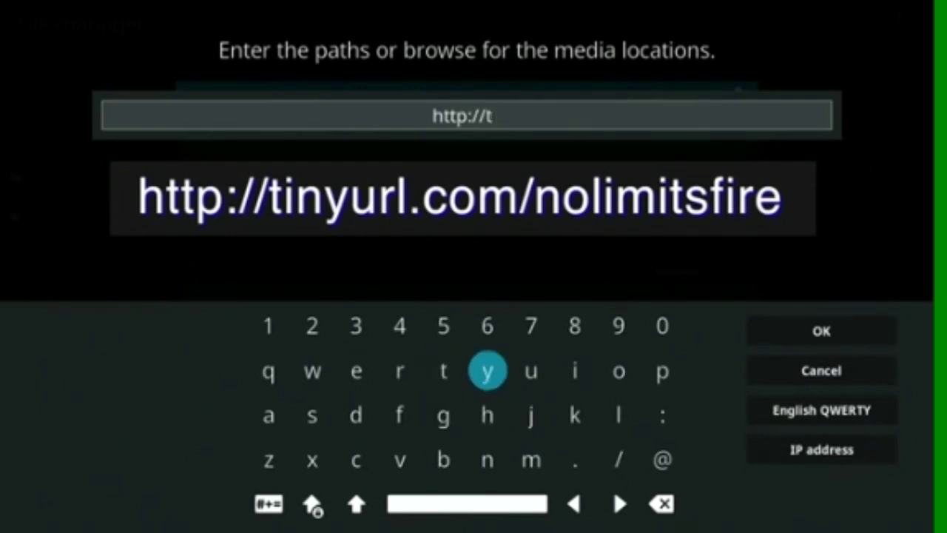
pyautogui.press('Right')
pyautogui.press('Return')
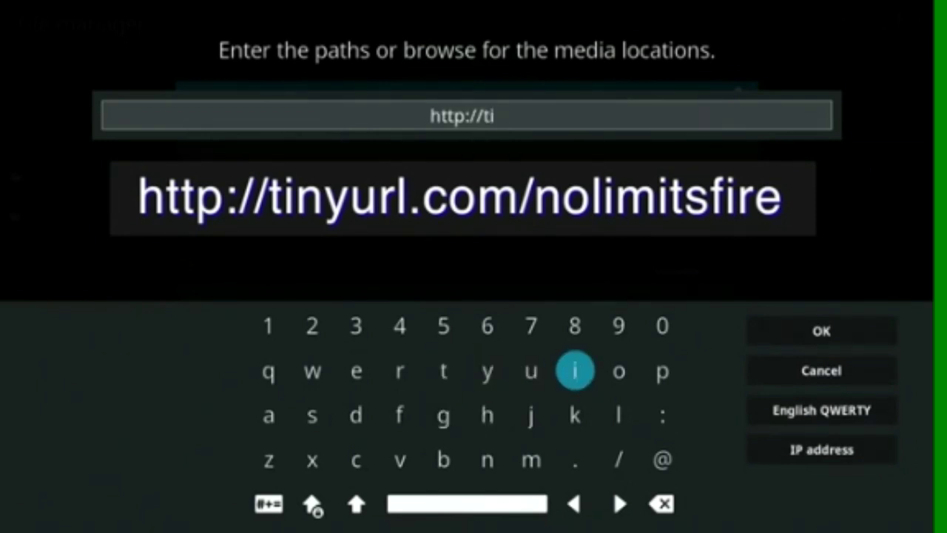
pyautogui.press('Down')
pyautogui.press('Down')
pyautogui.press('Left')
pyautogui.press('Left')
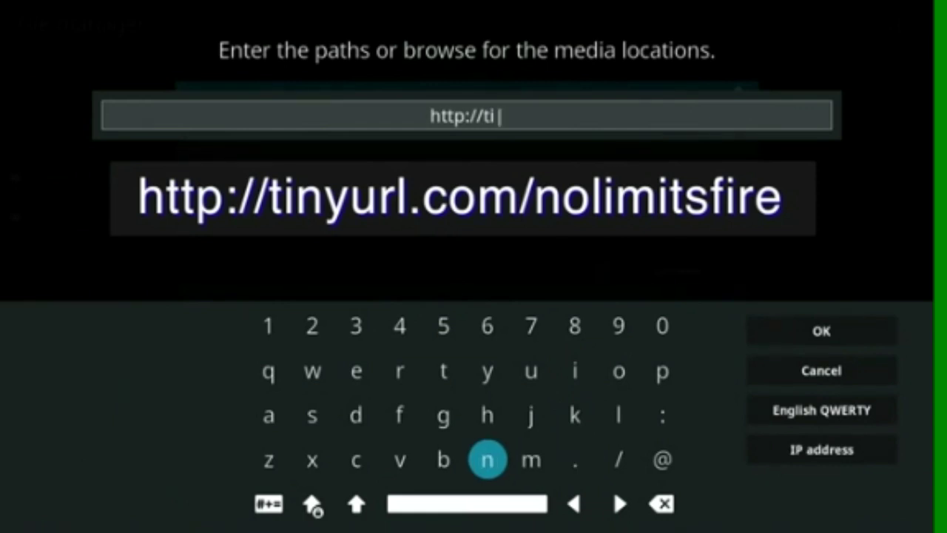
pyautogui.press('Return')
pyautogui.press('Up')
pyautogui.press('Up')
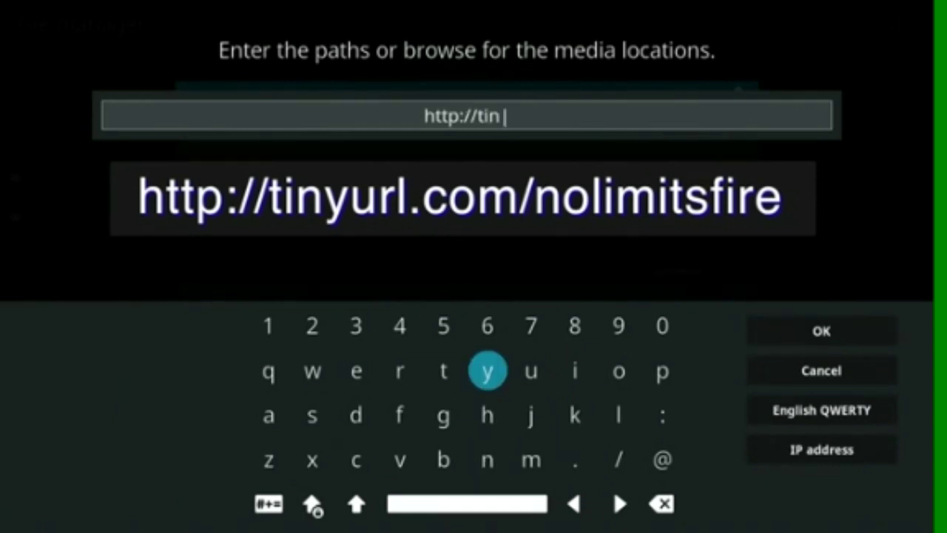
pyautogui.press('Return')
pyautogui.press('Right')
pyautogui.press('Return')
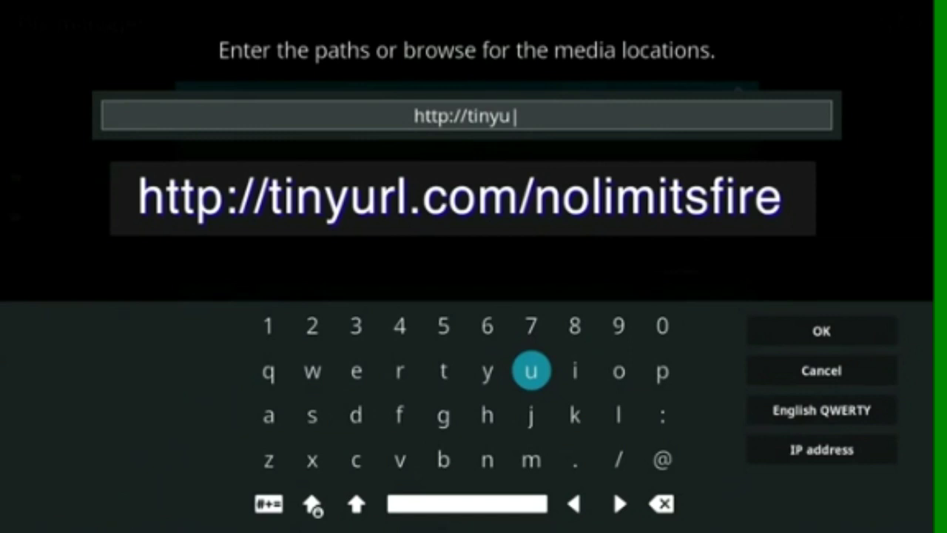
pyautogui.press('Left')
pyautogui.press('Left')
pyautogui.press('Left')
pyautogui.press('Return')
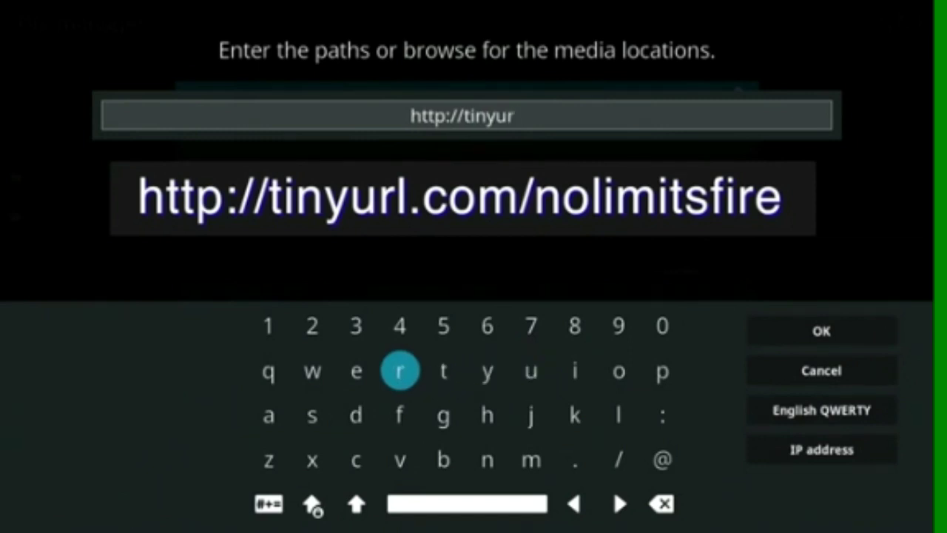
pyautogui.press('Down')
pyautogui.press('Right')
pyautogui.press('Right')
pyautogui.press('Right')
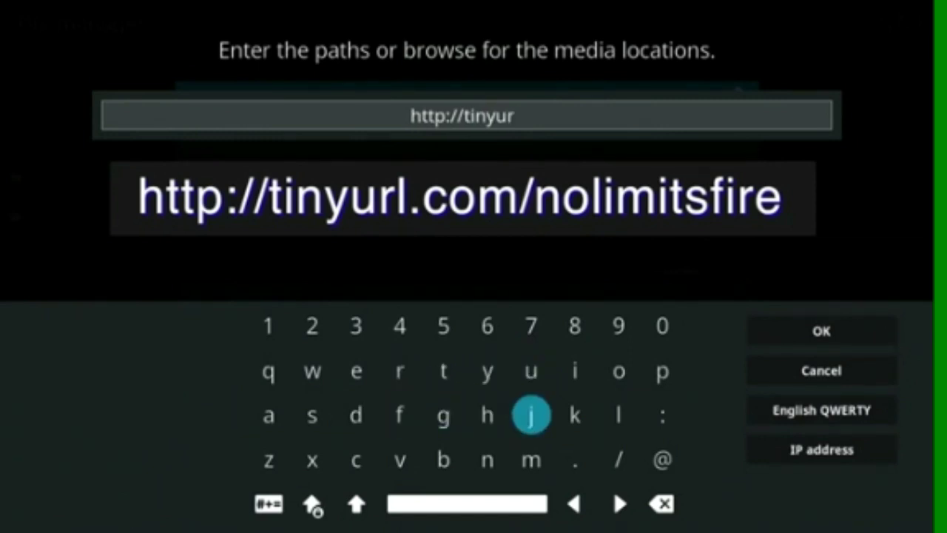
pyautogui.press('Right')
pyautogui.press('Right')
pyautogui.press('Return')
pyautogui.press('Down')
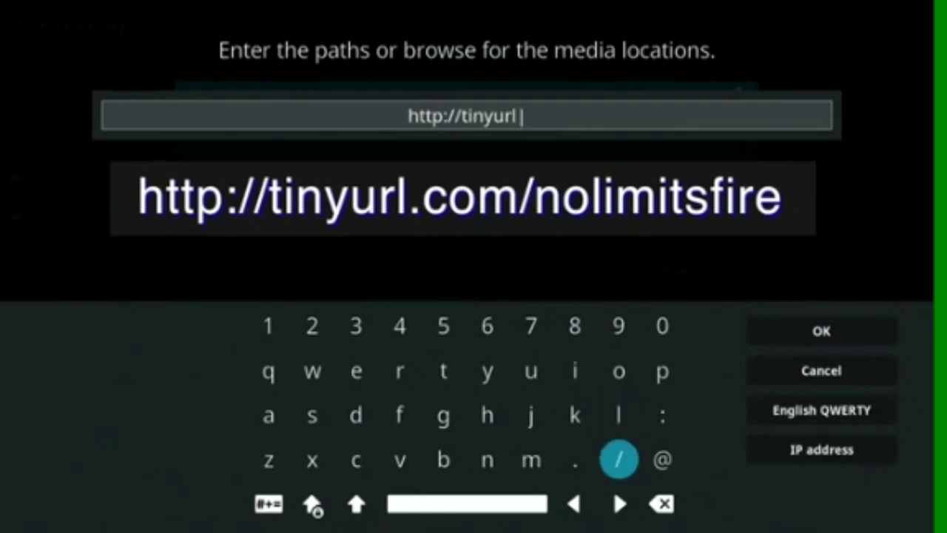
pyautogui.press('Left')
pyautogui.press('Return')
pyautogui.press('Left')
pyautogui.press('Left')
pyautogui.press('Left')
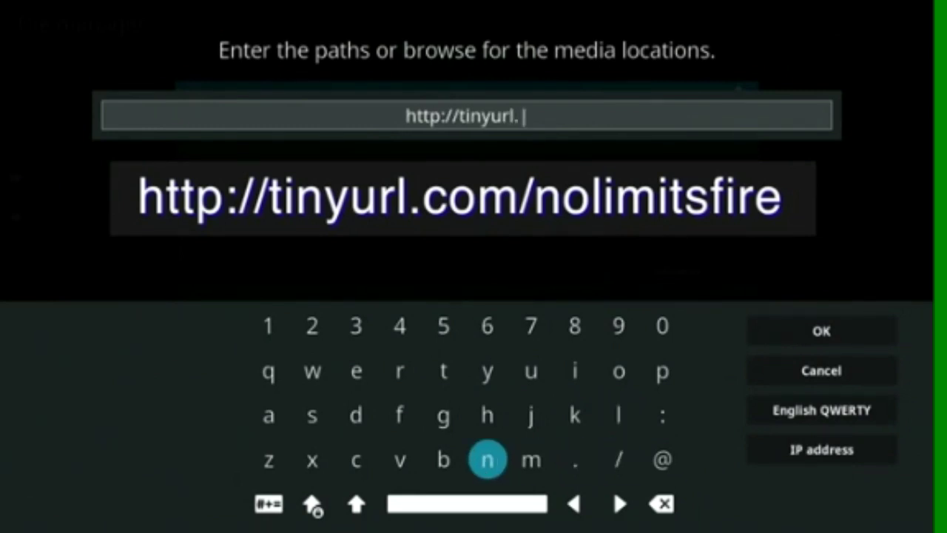
pyautogui.press('Left')
pyautogui.press('Left')
pyautogui.press('Return')
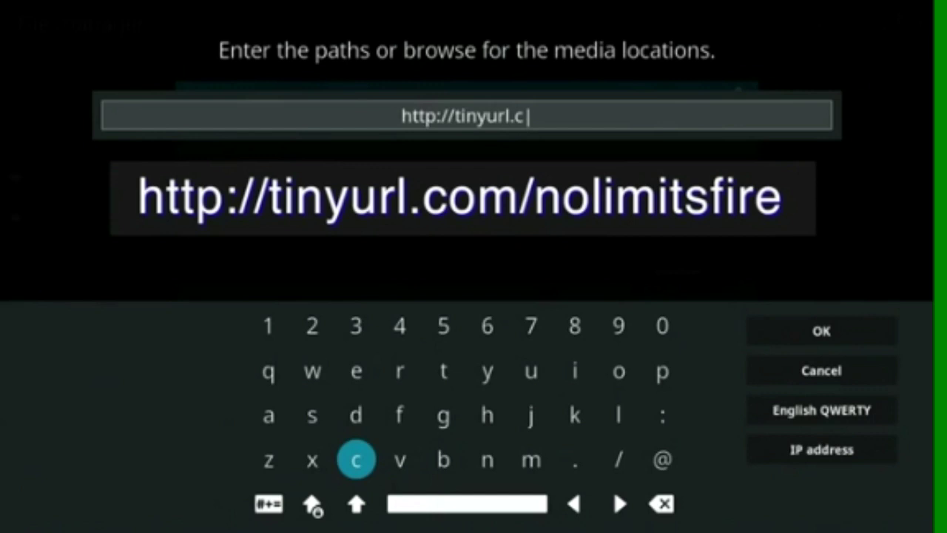
pyautogui.press('Up')
pyautogui.press('Up')
pyautogui.press('Right')
pyautogui.press('Right')
pyautogui.press('Right')
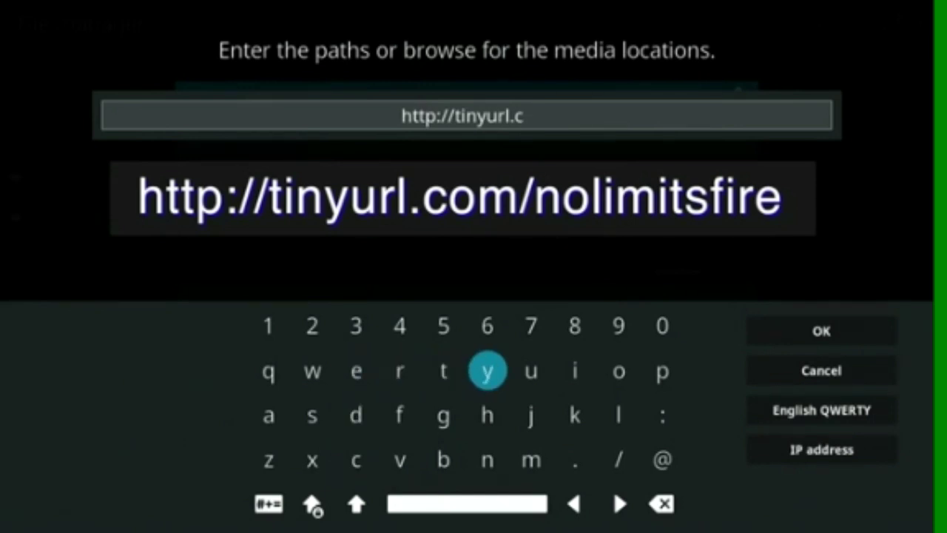
pyautogui.press('Right')
pyautogui.press('Right')
pyautogui.press('Right')
pyautogui.press('Return')
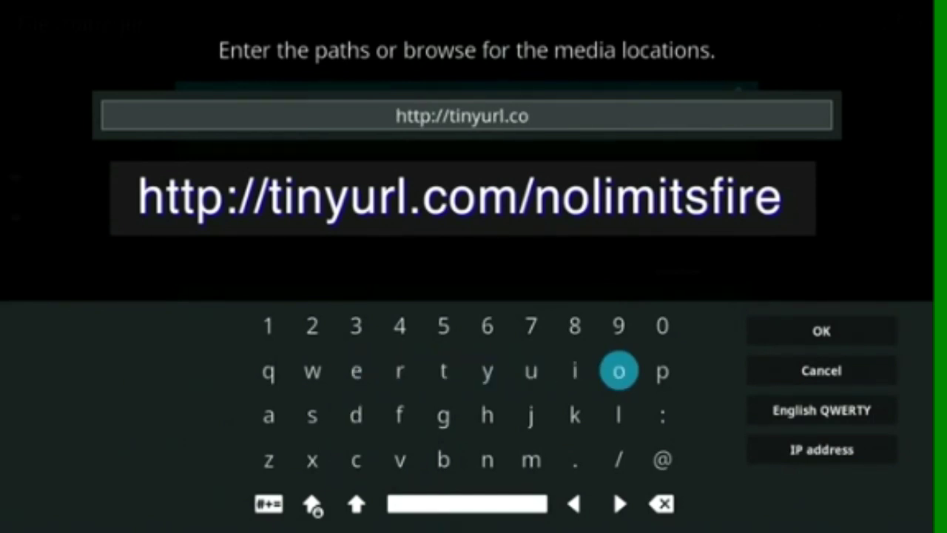
pyautogui.press('Down')
pyautogui.press('Down')
pyautogui.press('Left')
pyautogui.press('Left')
pyautogui.press('Return')
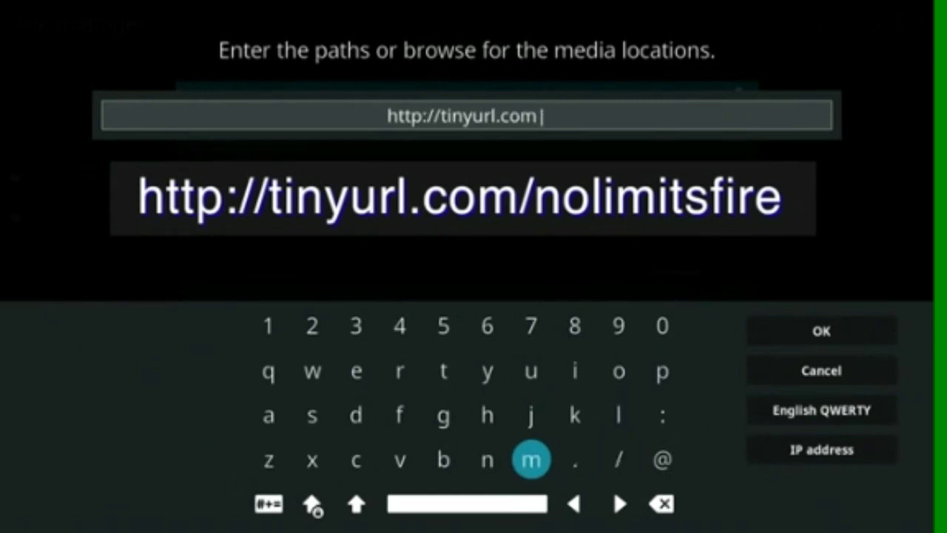
pyautogui.press('Right')
pyautogui.press('Right')
pyautogui.press('Return')
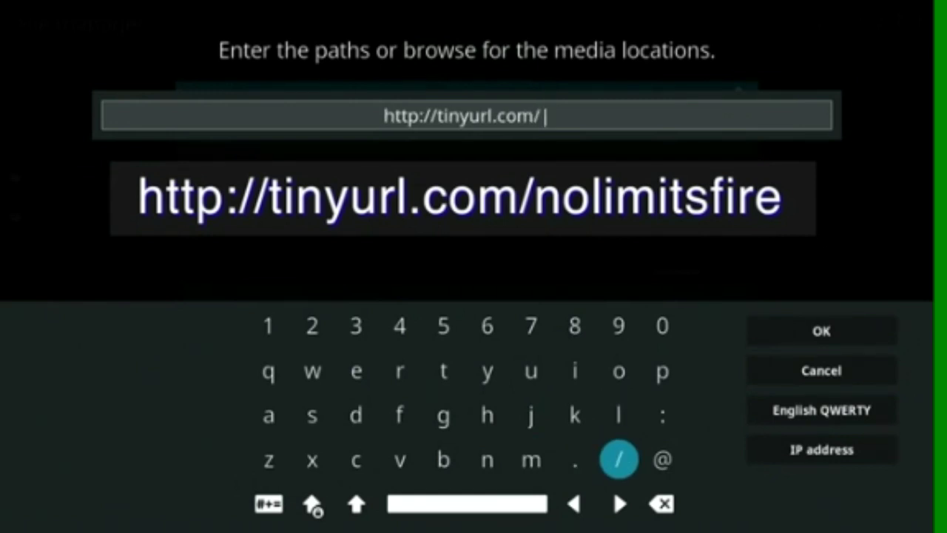
pyautogui.press('Up')
pyautogui.press('Left')
pyautogui.press('Left')
pyautogui.press('Left')
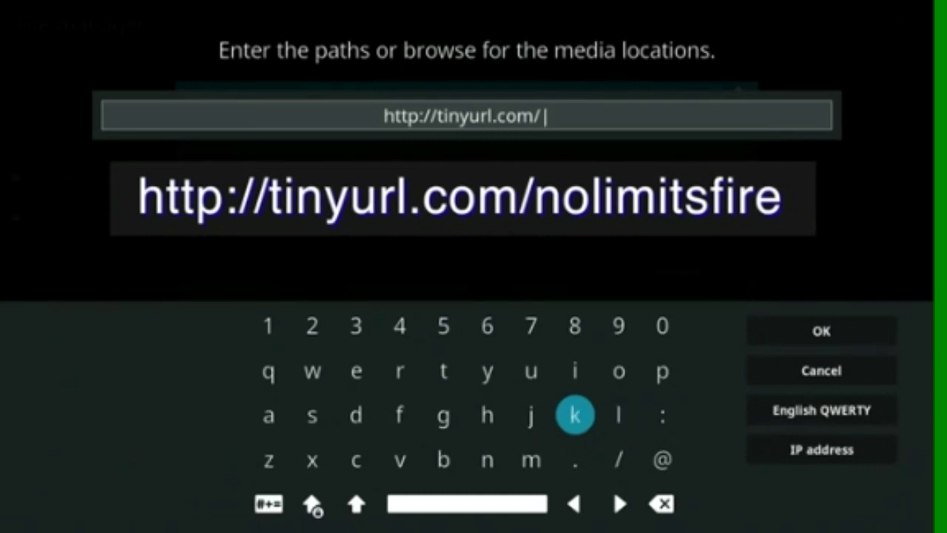
pyautogui.press('Down')
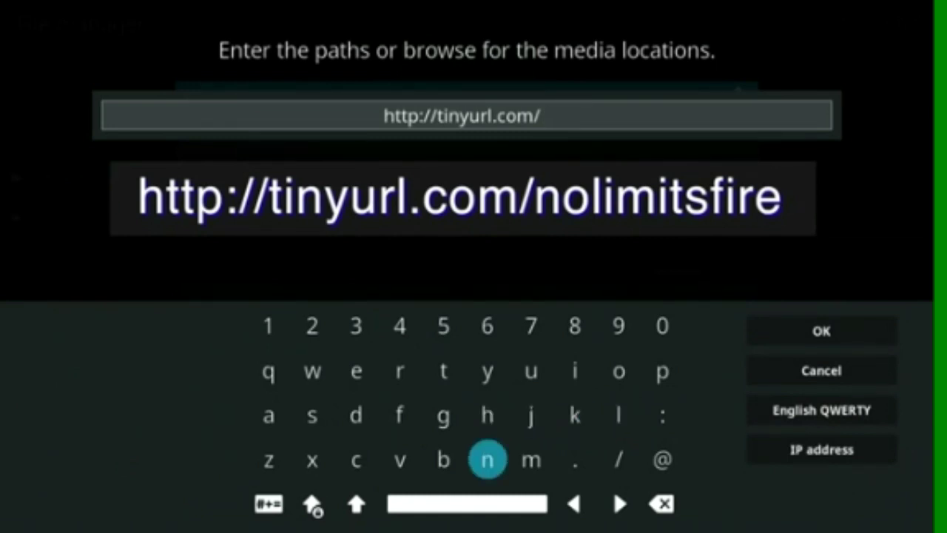
pyautogui.press('Return')
pyautogui.press('Up')
pyautogui.press('Up')
pyautogui.press('Right')
pyautogui.press('Right')
pyautogui.press('Right')
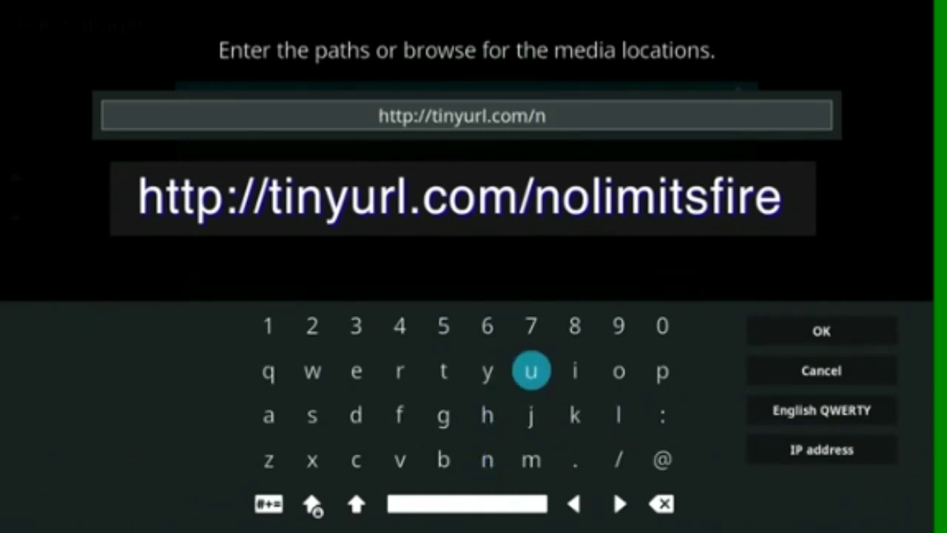
pyautogui.press('Return')
pyautogui.press('Down')
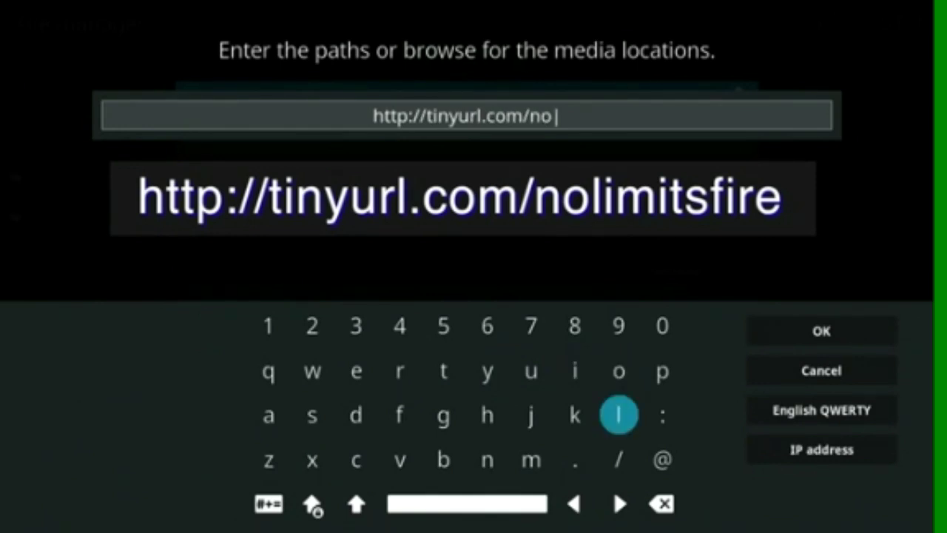
pyautogui.press('Return')
pyautogui.press('Up')
pyautogui.press('Left')
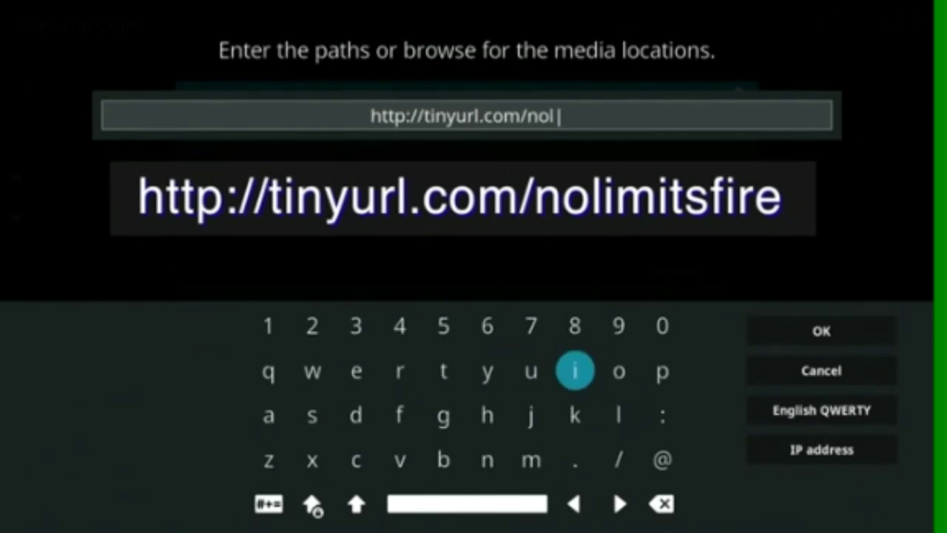
pyautogui.press('Return')
pyautogui.press('Down')
pyautogui.press('Down')
pyautogui.press('Left')
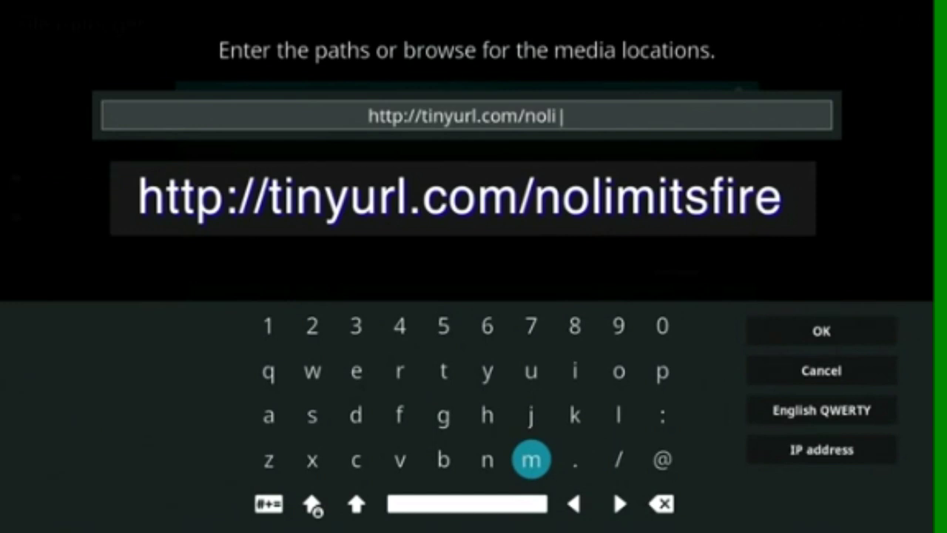
pyautogui.press('Return')
pyautogui.press('Up')
pyautogui.press('Up')
pyautogui.press('Right')
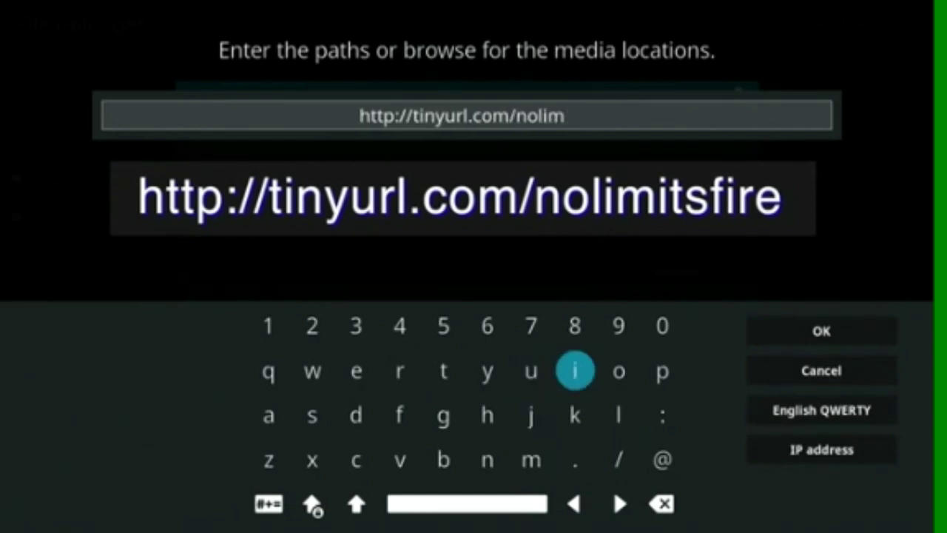
pyautogui.press('Return')
pyautogui.press('Left')
pyautogui.press('Left')
pyautogui.press('Left')
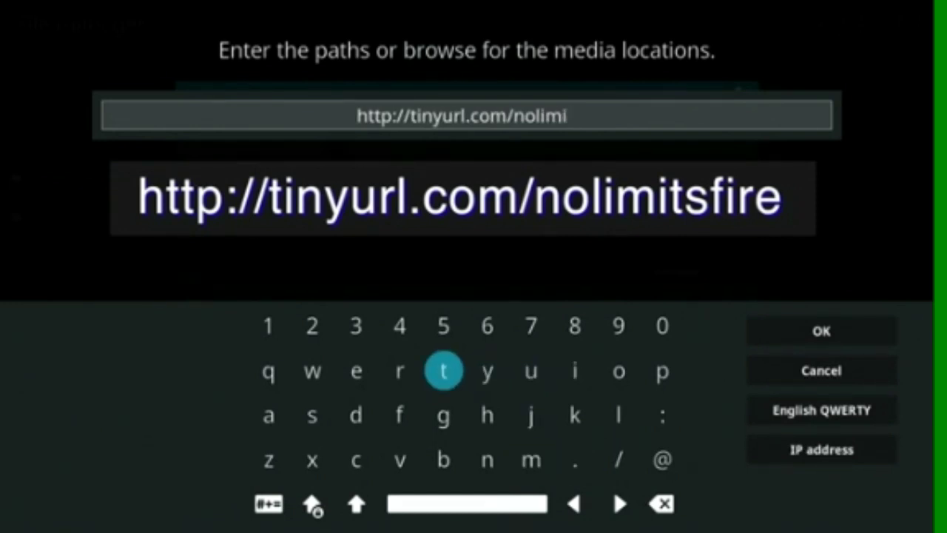
pyautogui.press('Return')
pyautogui.press('Down')
pyautogui.press('Left')
pyautogui.press('Left')
pyautogui.press('Left')
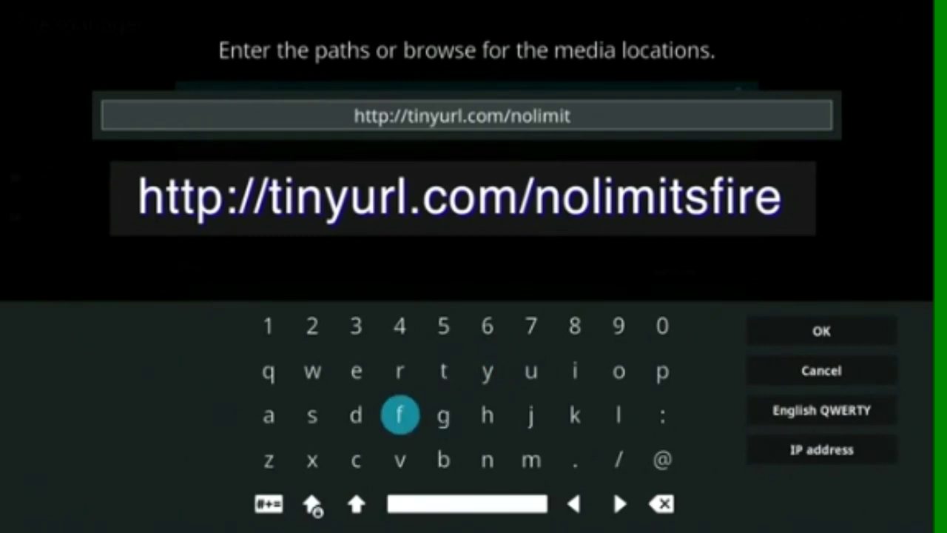
pyautogui.press('Return')
pyautogui.press('Right')
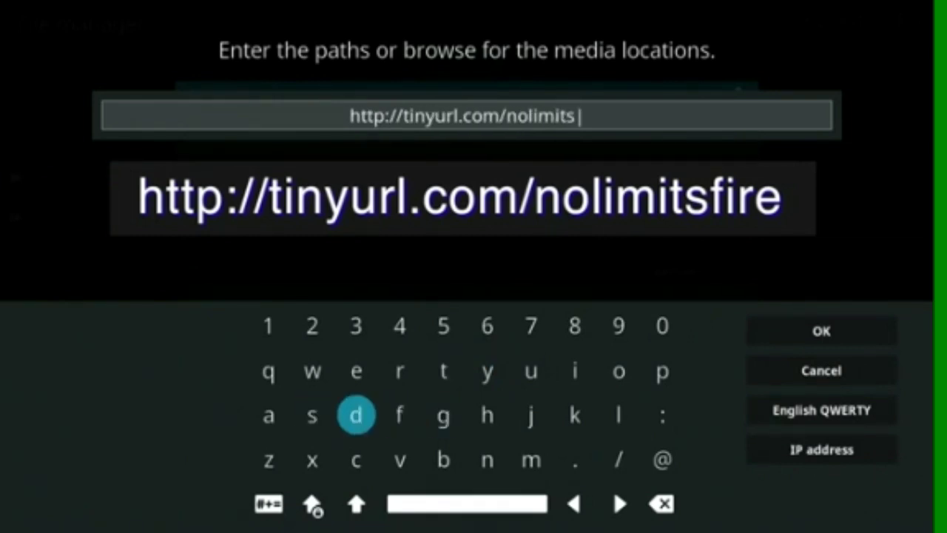
pyautogui.press('Right')
pyautogui.press('Return')
pyautogui.press('Up')
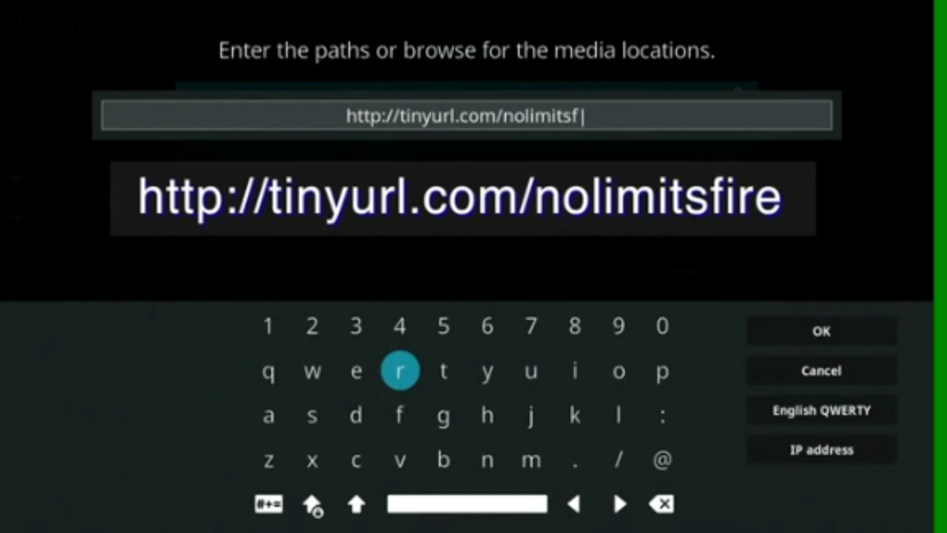
pyautogui.press('Right')
pyautogui.press('Right')
pyautogui.press('Right')
pyautogui.press('Right')
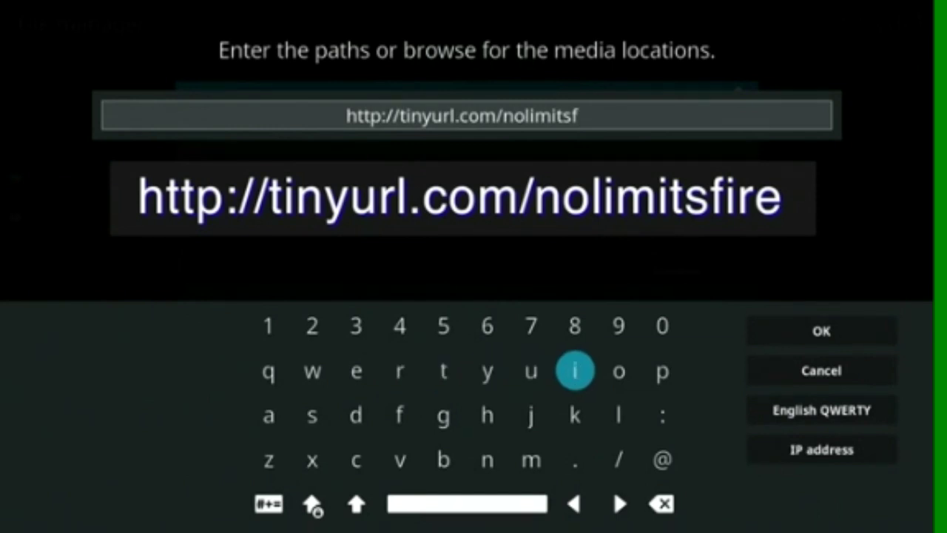
pyautogui.press('Return')
pyautogui.press('Left')
pyautogui.press('Left')
pyautogui.press('Left')
pyautogui.press('Left')
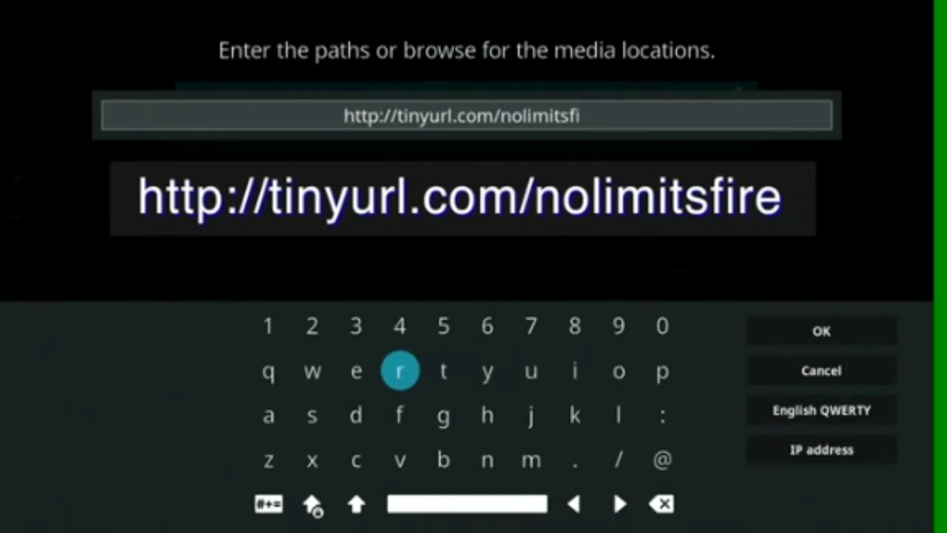
pyautogui.press('Return')
pyautogui.press('Left')
pyautogui.press('Return')
pyautogui.press('Right')
pyautogui.press('Right')
pyautogui.press('Right')
pyautogui.press('Right')
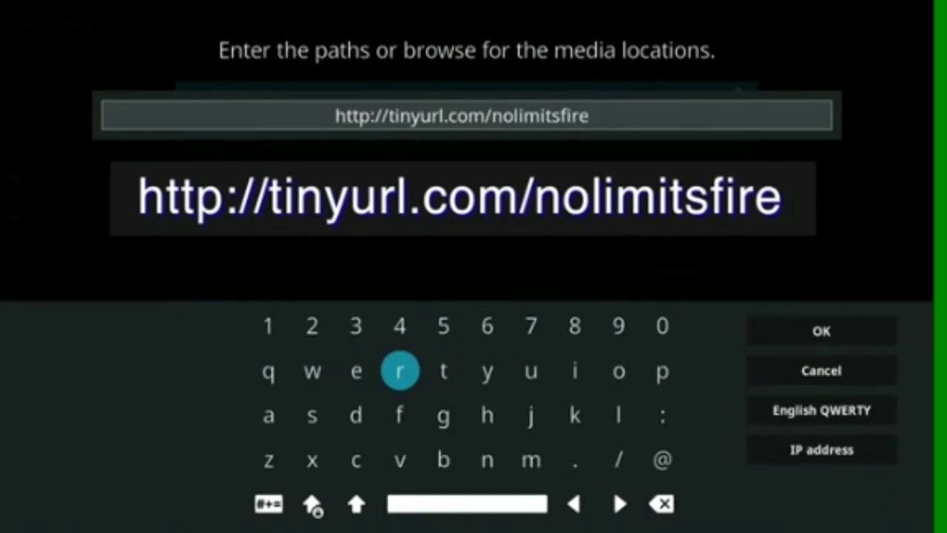
pyautogui.press('Right')
pyautogui.press('Right')
pyautogui.press('Right')
pyautogui.press('Right')
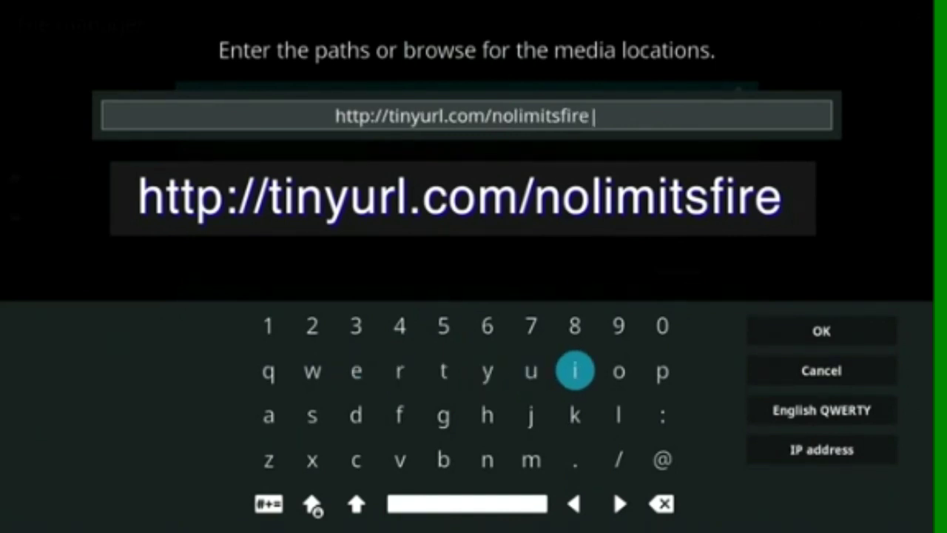
pyautogui.press('Up')
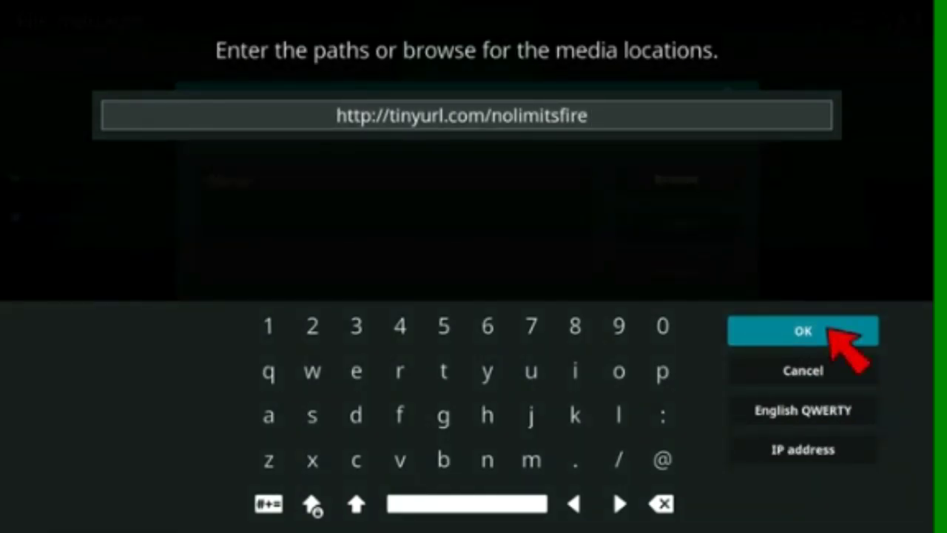
pyautogui.press('Return')
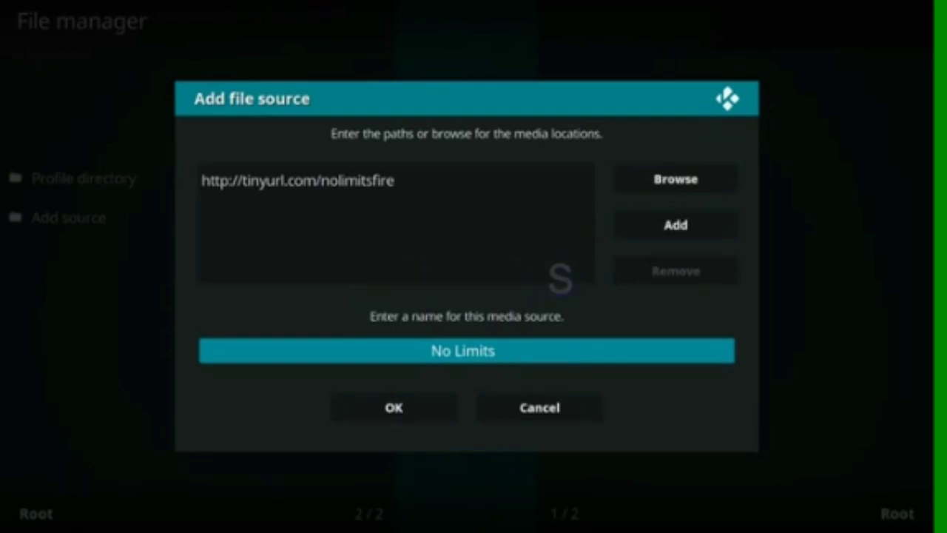
pyautogui.press('Down')
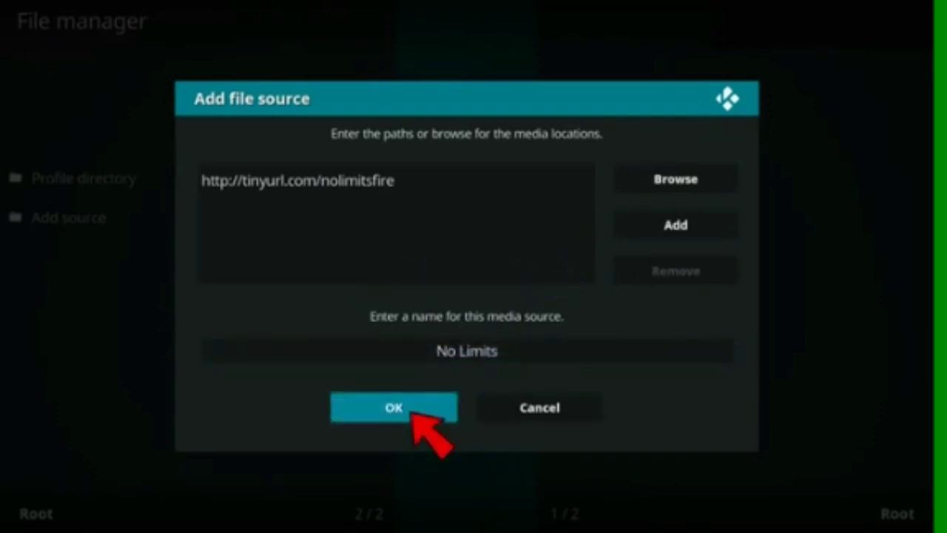
pyautogui.press('Return')
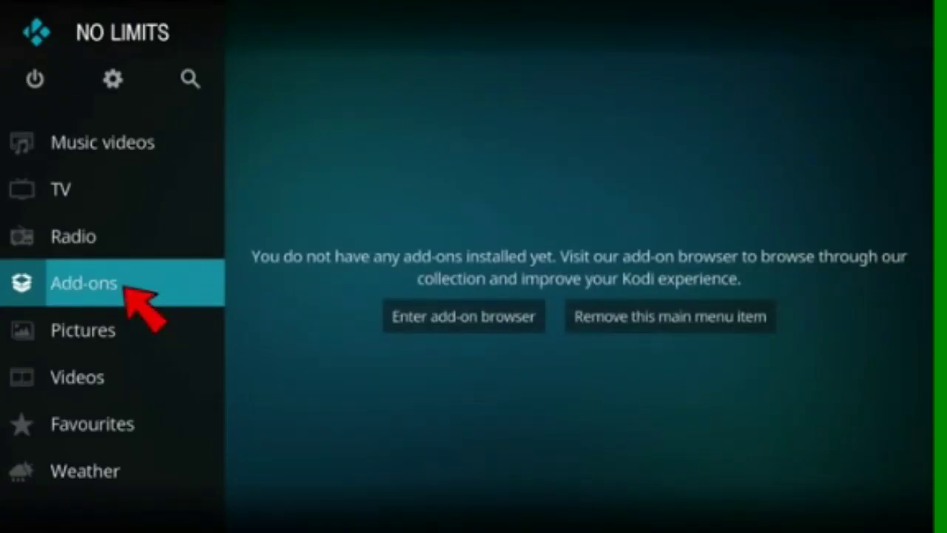
# Try to install an add-on from a zip file through the add-on browser and open the settings for unknown sources.
pyautogui.press('Return')
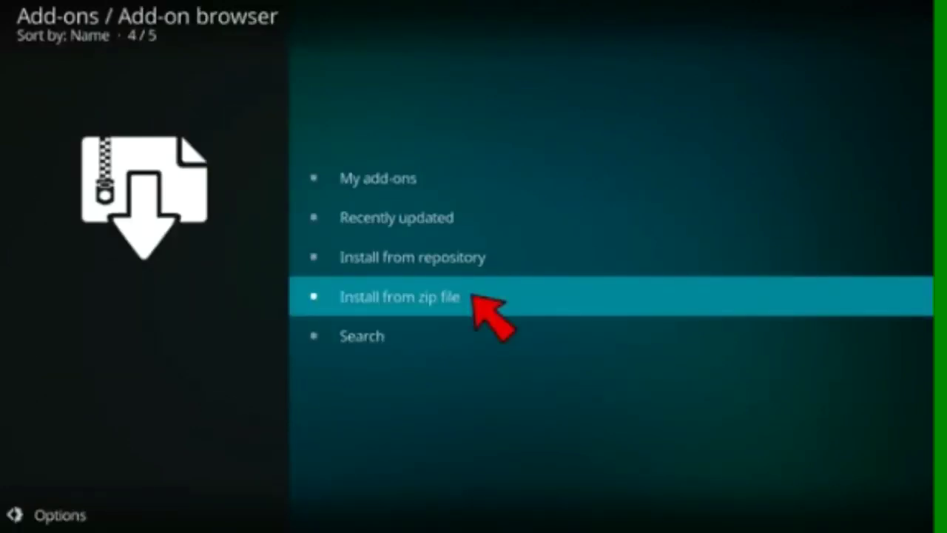
pyautogui.press('Return')
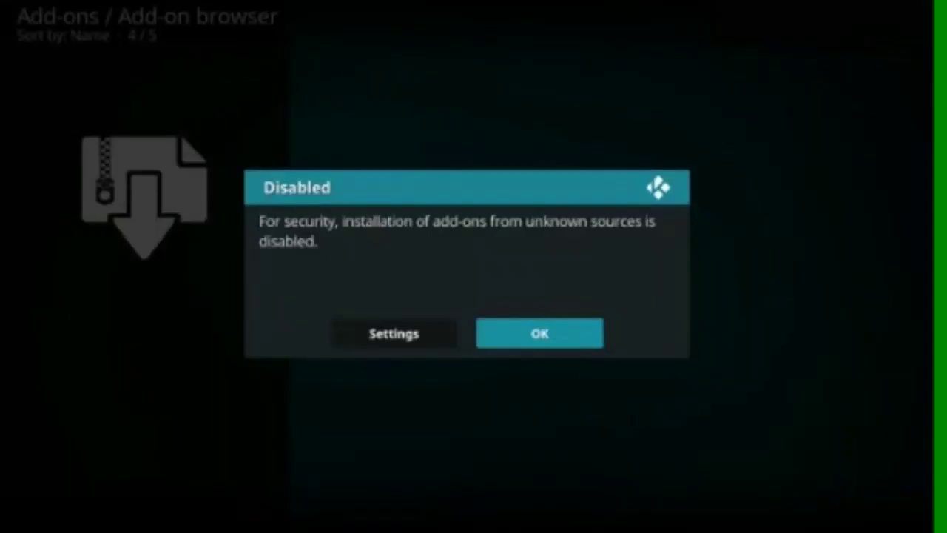
pyautogui.press('Left')
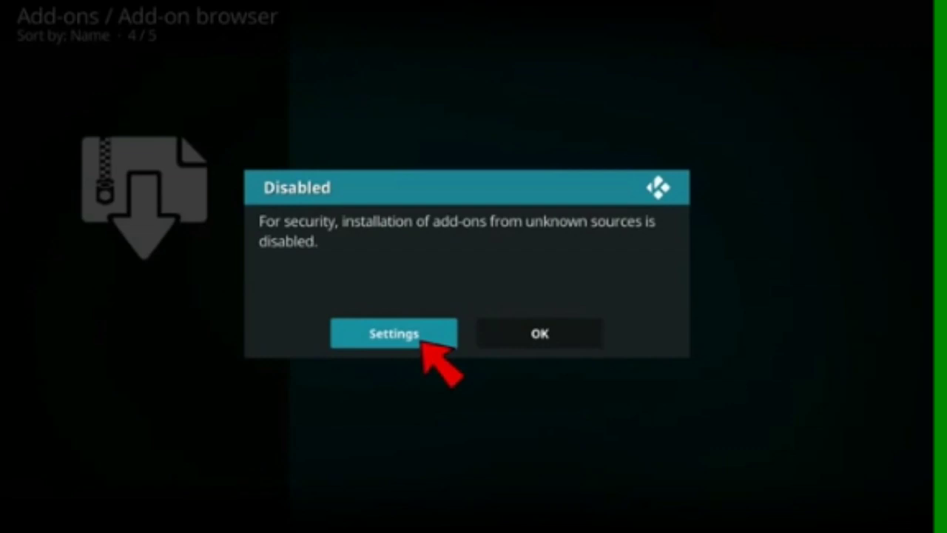
pyautogui.press('Return')
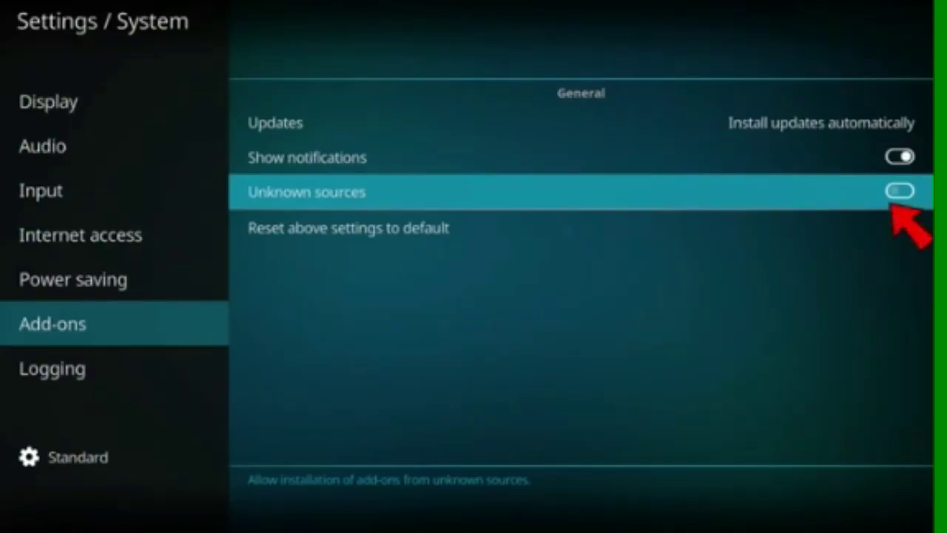
# Allow installation of add-ons from unknown sources and accept the warning about personal data access.
pyautogui.press('Return')
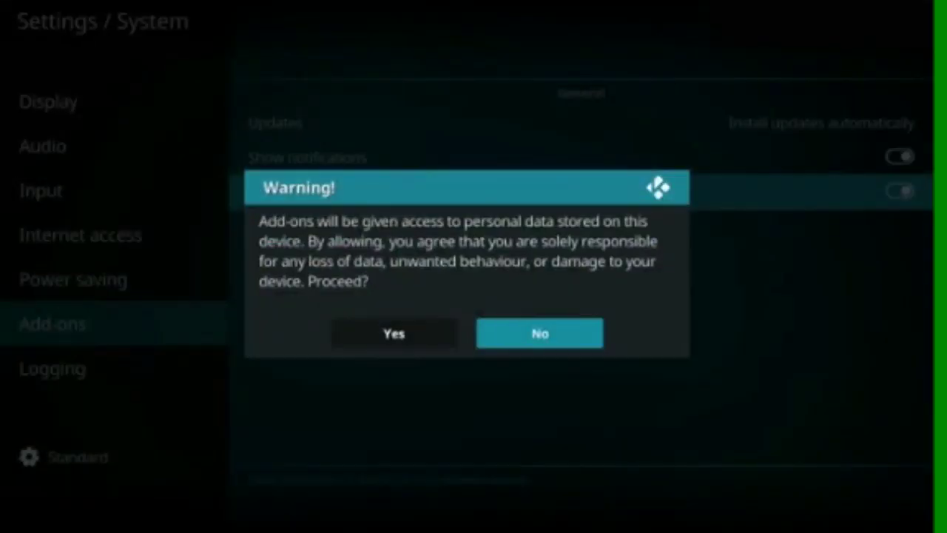
pyautogui.press('Left')
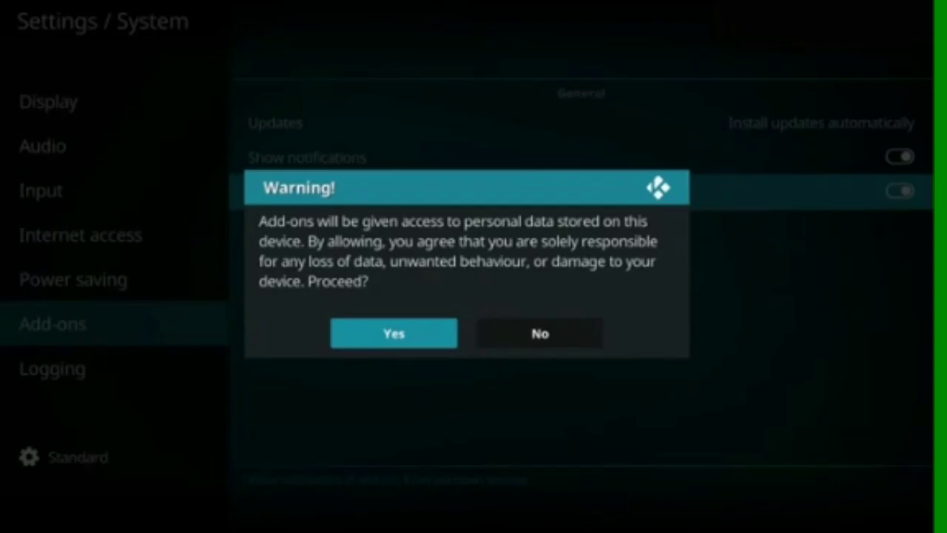
pyautogui.press('Return')
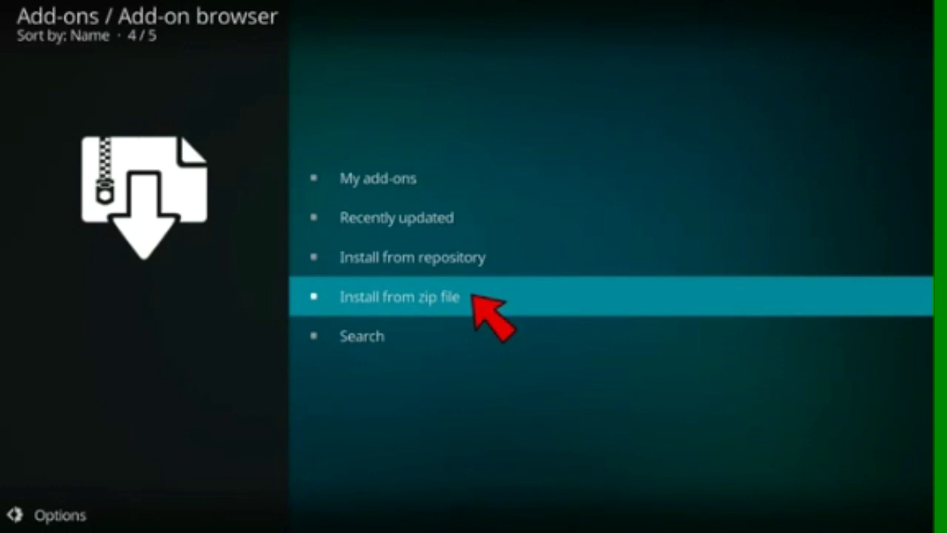
# Install plugin.video.nolimitswizard18.zip from the No Limits source using the add-on browser's install from zip file option.
pyautogui.press('Return')
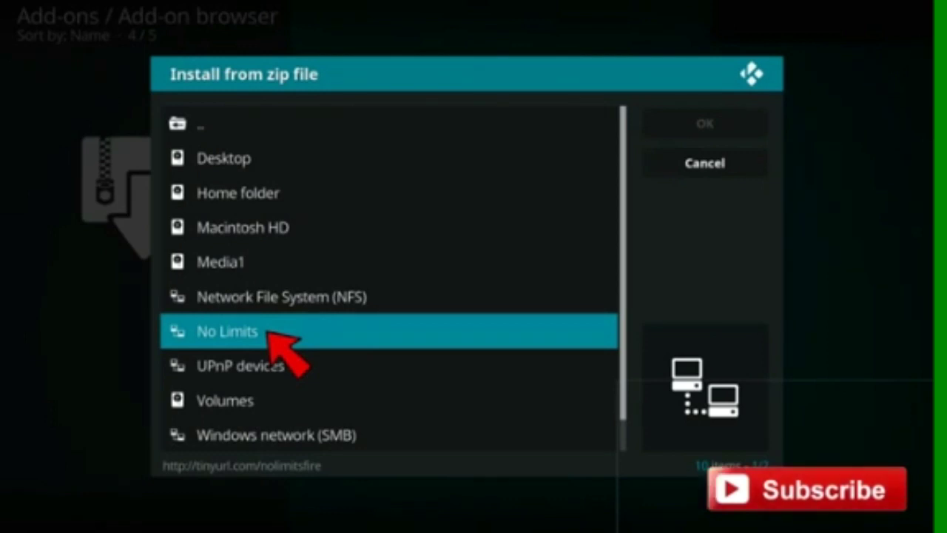
pyautogui.press('Return')
pyautogui.press('Down')
pyautogui.press('Down')
pyautogui.press('Down')
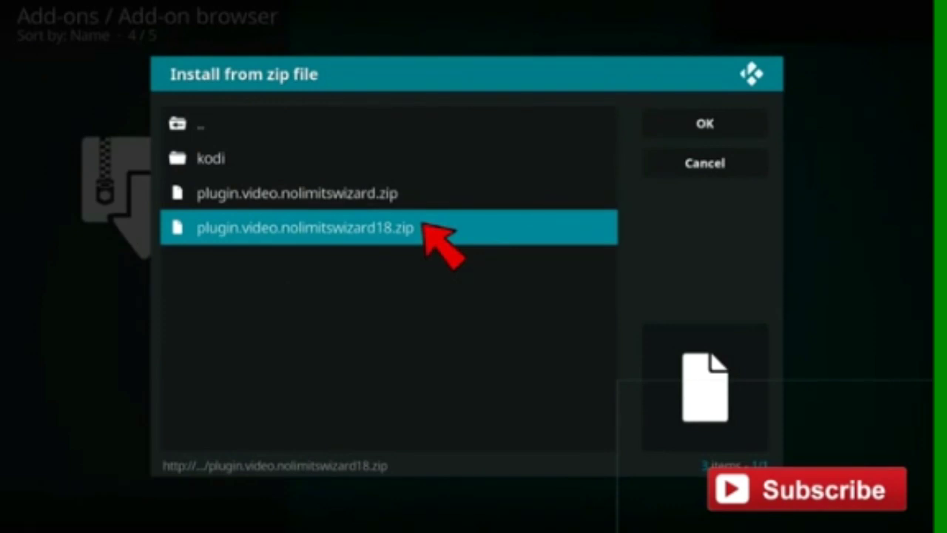
pyautogui.press('Return')
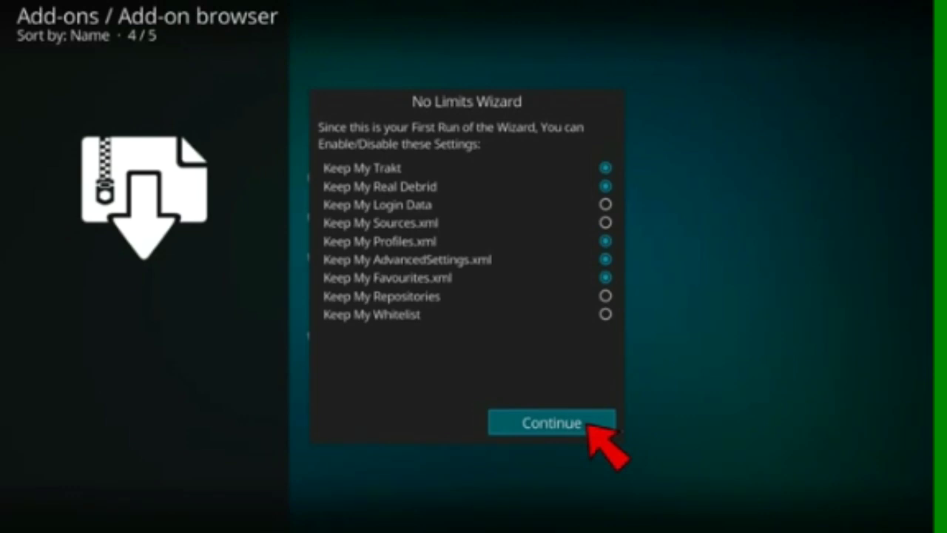
# Accept the No Limits Wizard's first-run settings and do a fresh install of the No Limits Firestick Lite-Adult build from Server 1.
pyautogui.press('Return')
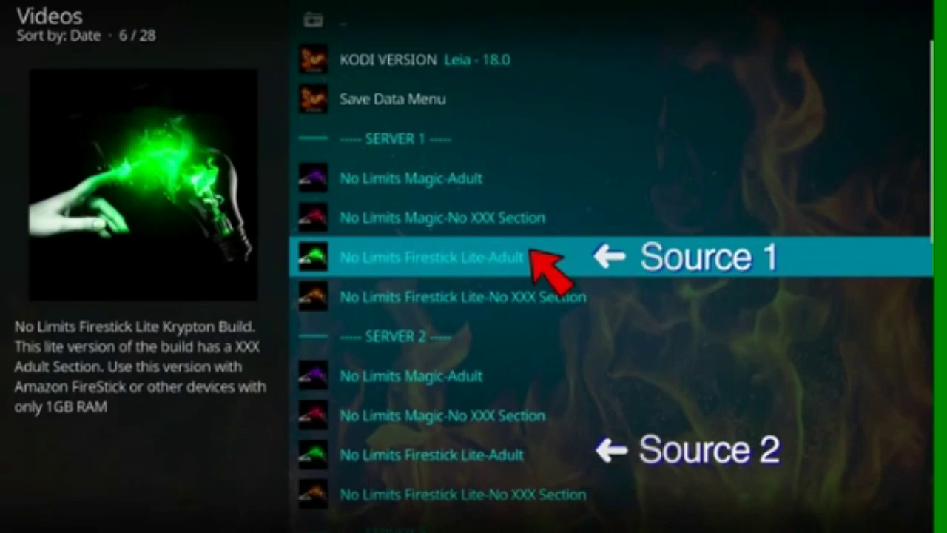
pyautogui.press('Return')
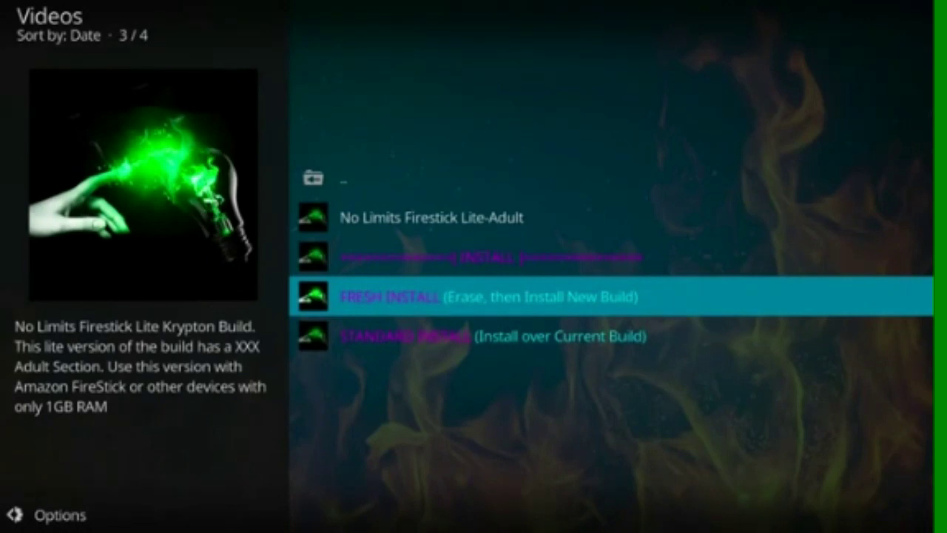
pyautogui.press('Return')
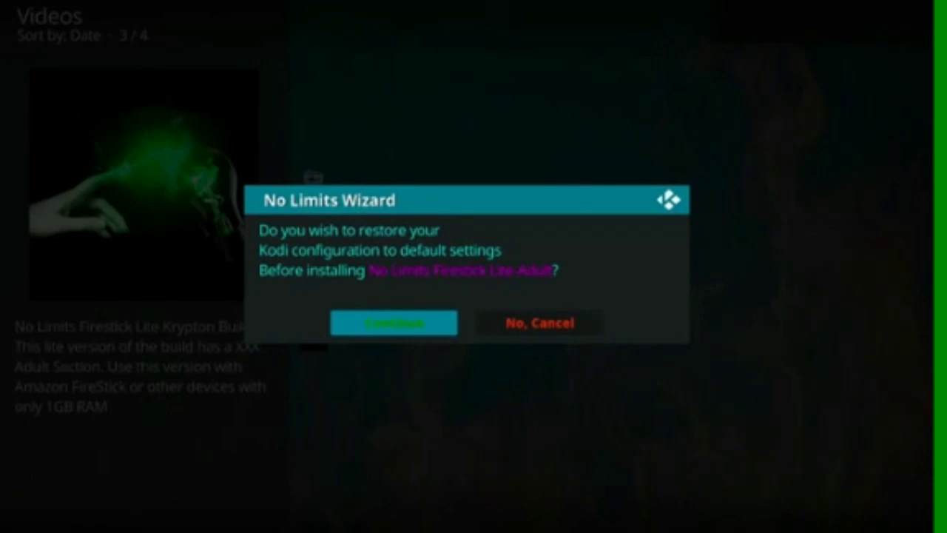
pyautogui.press('Return')
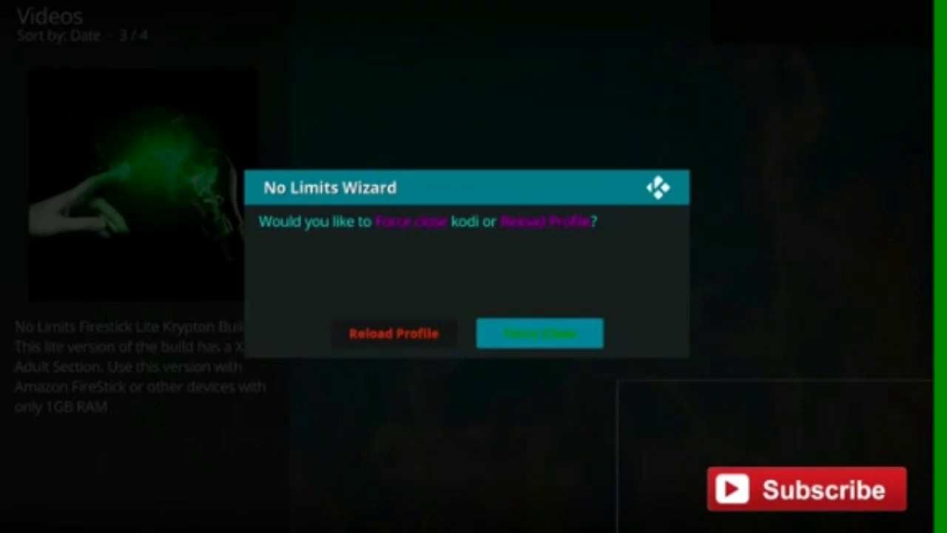
# Leave Kodi for the Fire TV home screen and open the Applications section of the device settings.
pyautogui.press('Escape')
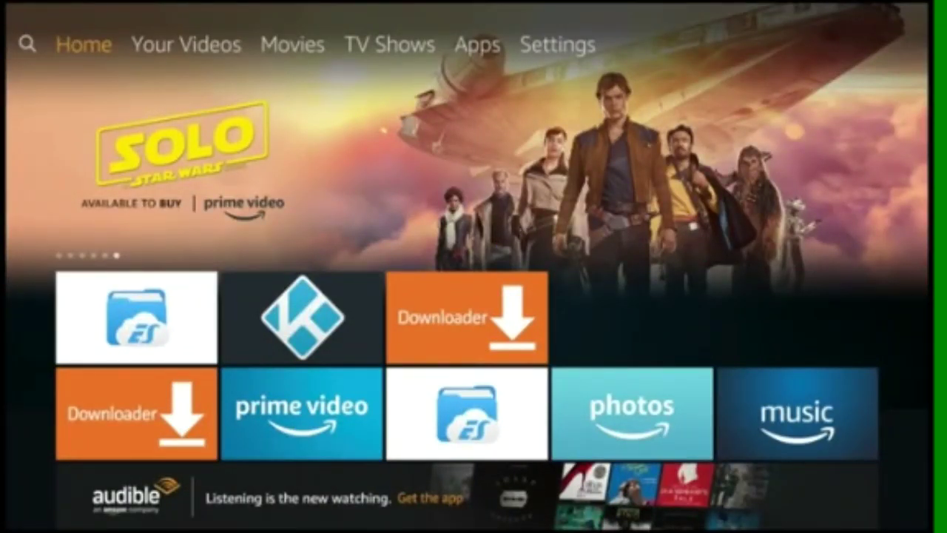
pyautogui.press('Right')
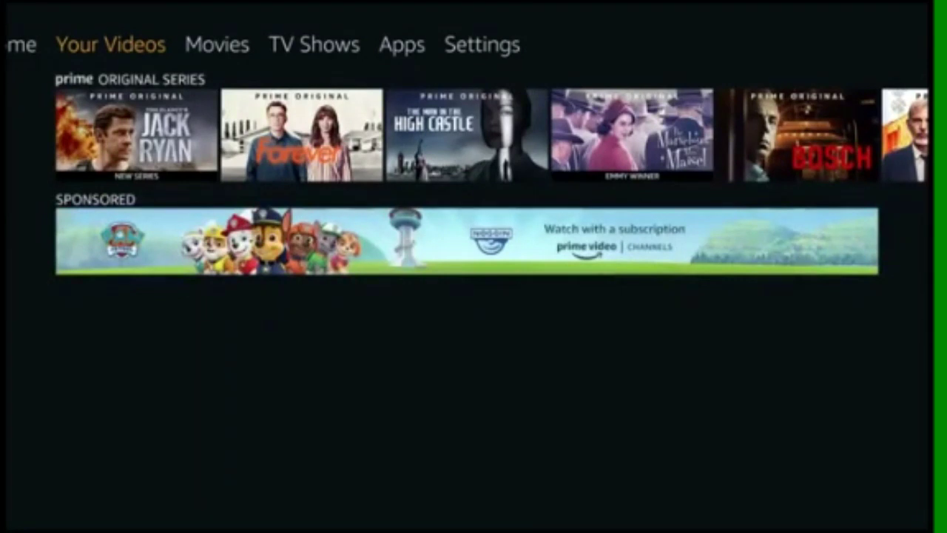
pyautogui.press('Right')
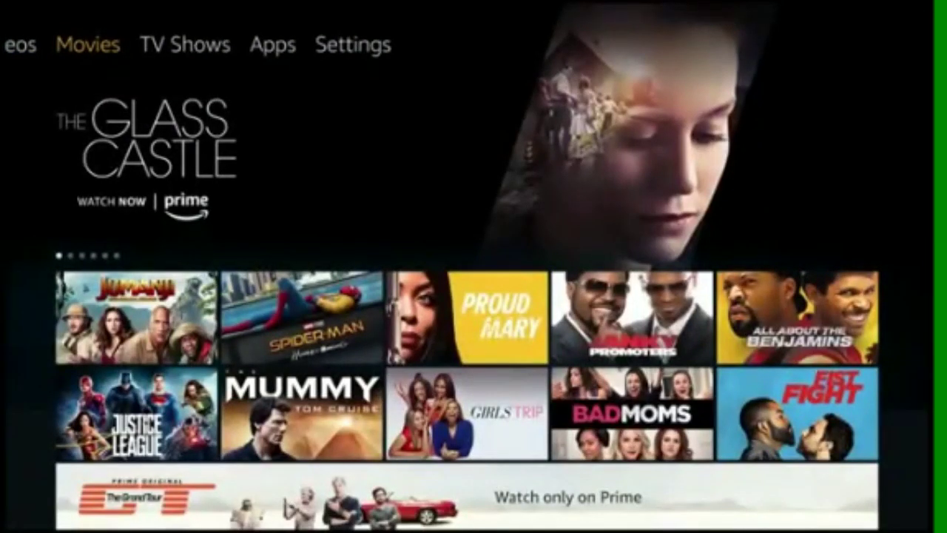
pyautogui.press('Right')
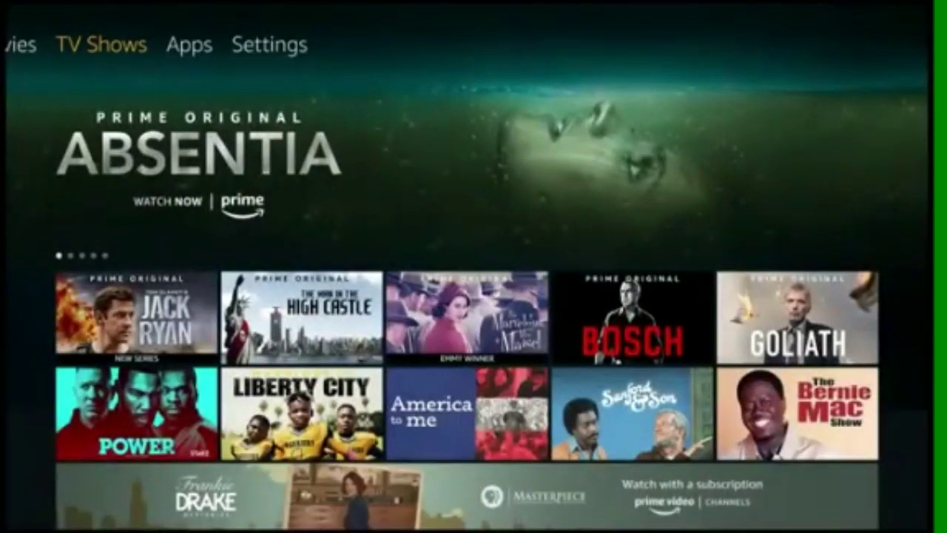
pyautogui.press('Right')
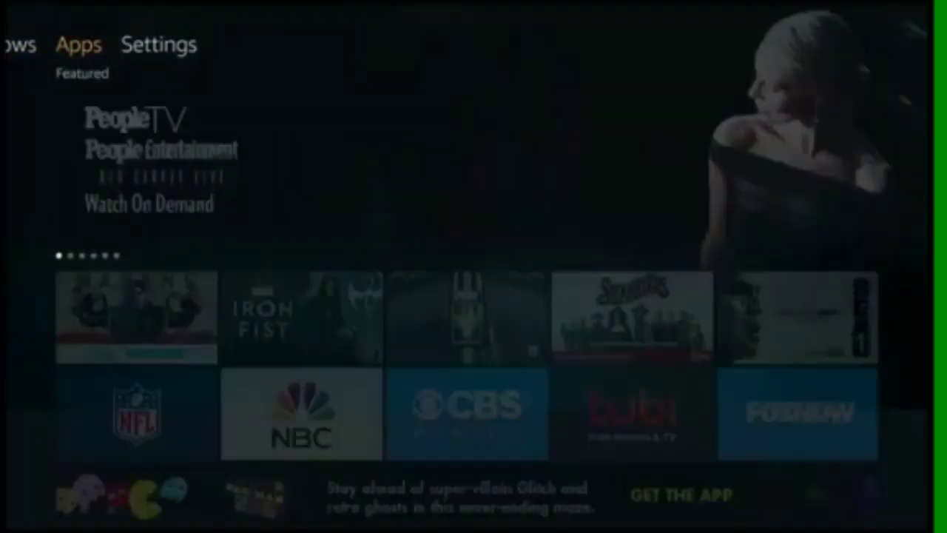
pyautogui.press('Right')
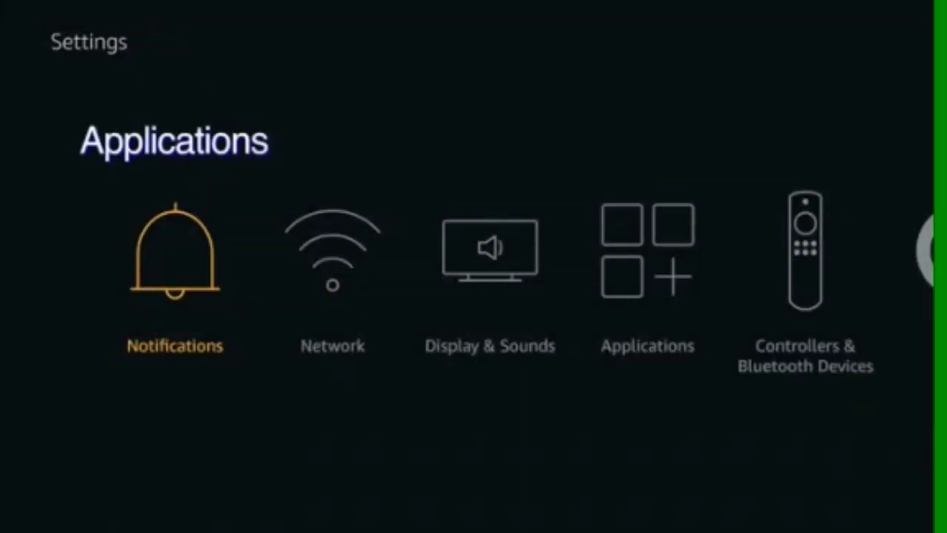
pyautogui.press('Right')
pyautogui.press('Right')
pyautogui.press('Right')
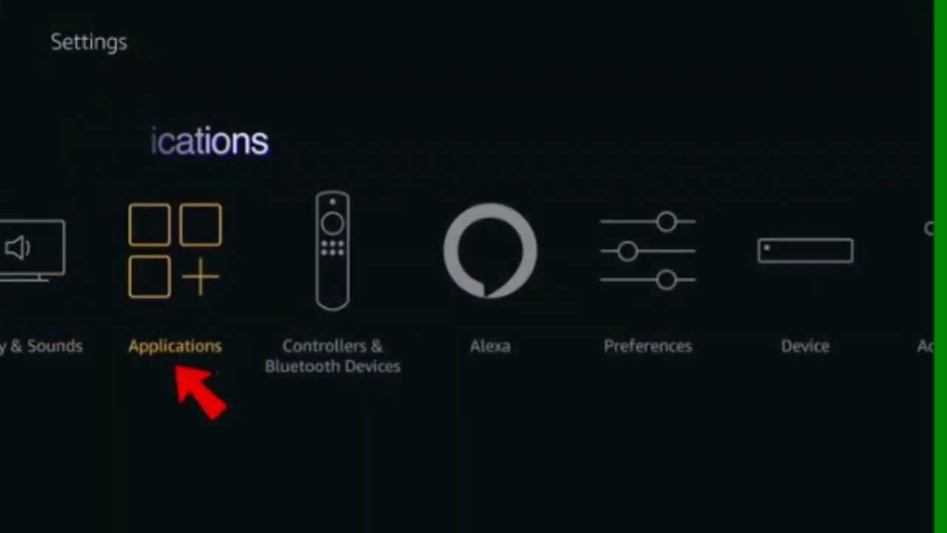
pyautogui.press('Return')
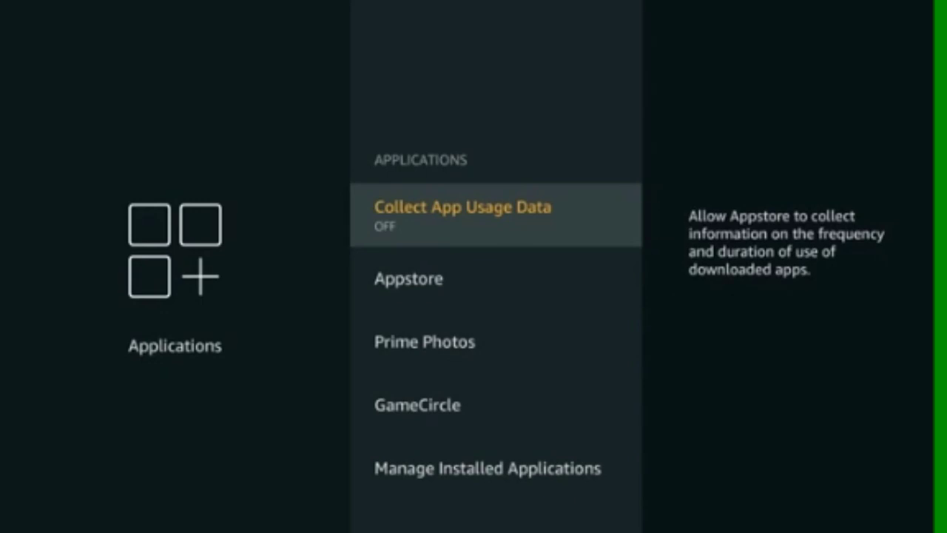
# Open Manage Installed Applications within the Applications settings.
pyautogui.press('Down')
pyautogui.press('Down')
pyautogui.press('Down')
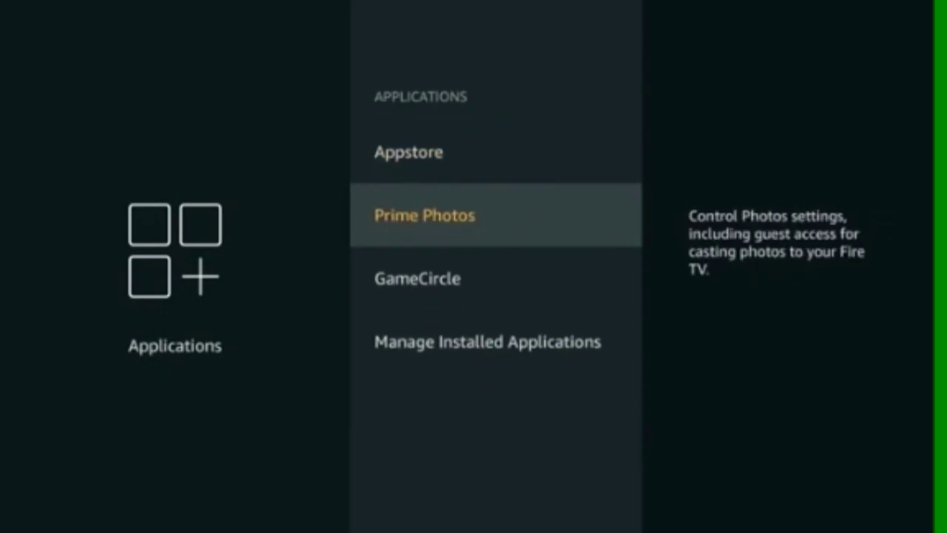
pyautogui.press('Down')
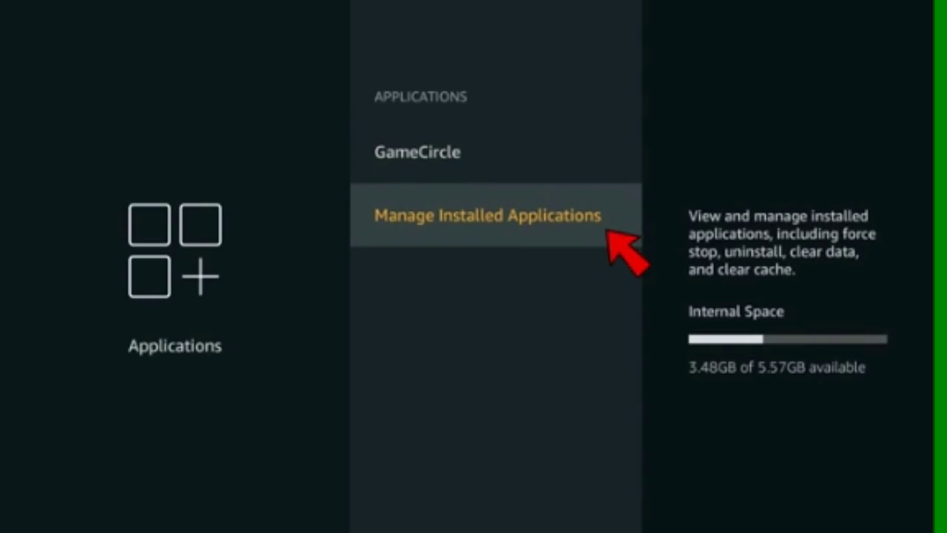
pyautogui.press('Return')
# Find Kodi in the list of installed applications and open its application options.
pyautogui.press('Down')
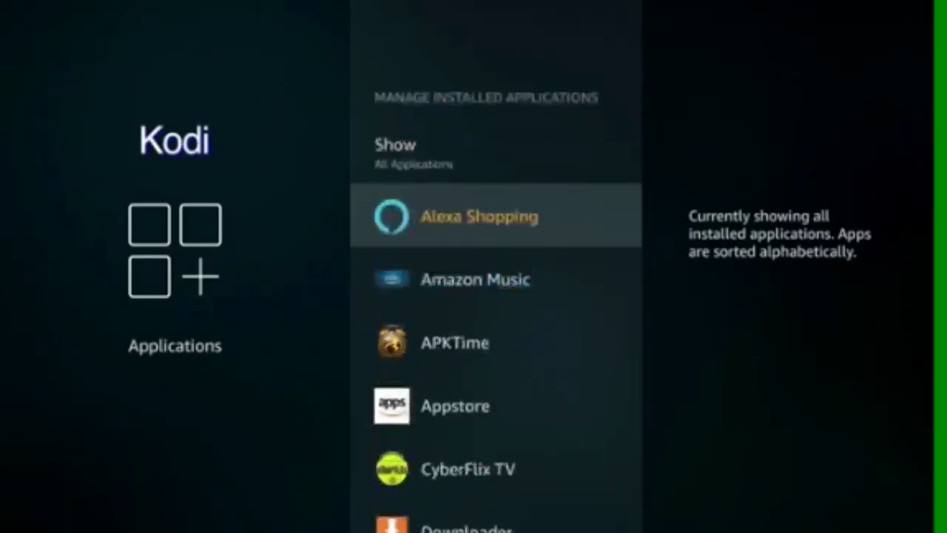
pyautogui.press('Down')
pyautogui.press('Down')
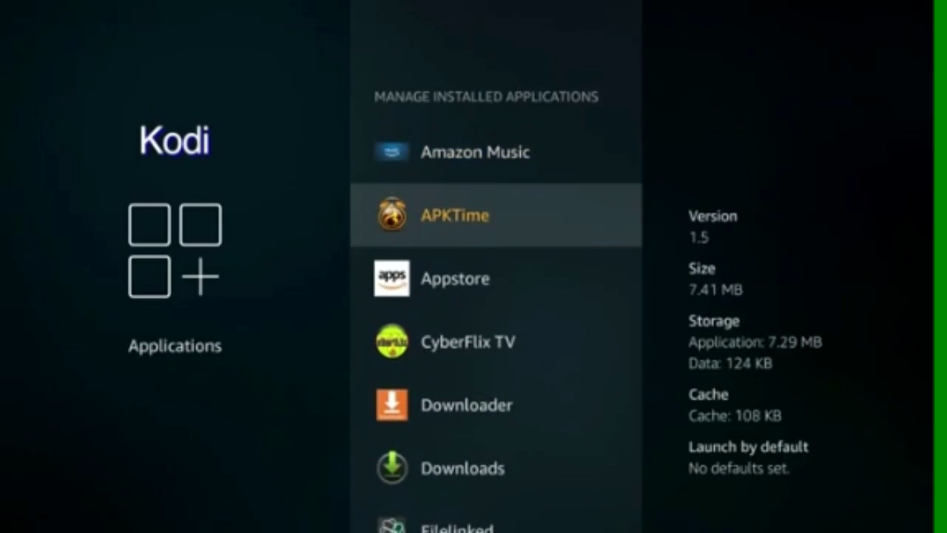
pyautogui.press('Down')
pyautogui.press('Down')
pyautogui.press('Down')
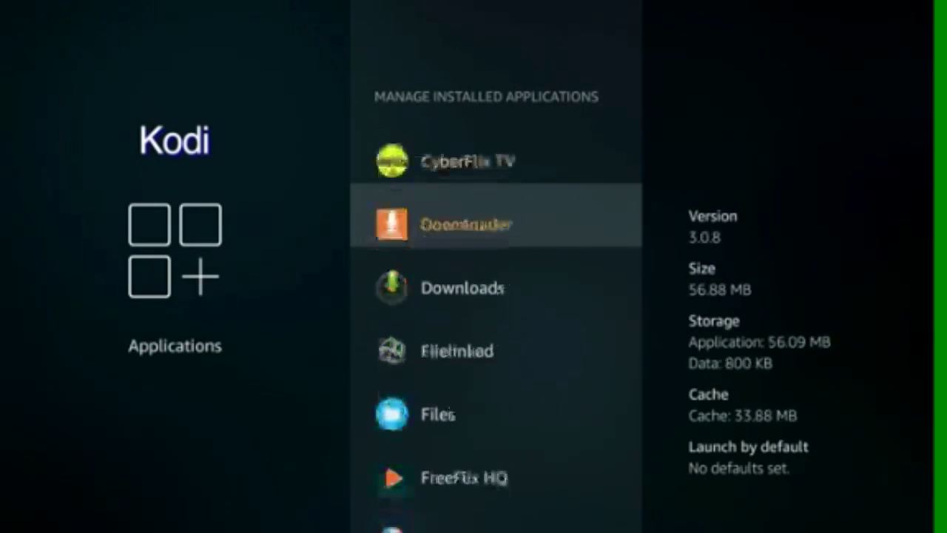
pyautogui.press('Down')
pyautogui.press('Down')
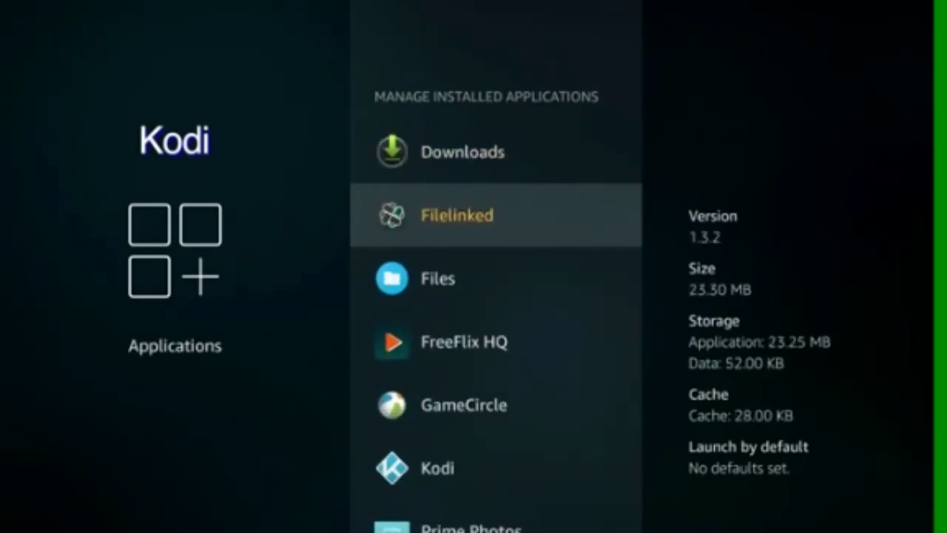
pyautogui.press('Down')
pyautogui.press('Down')
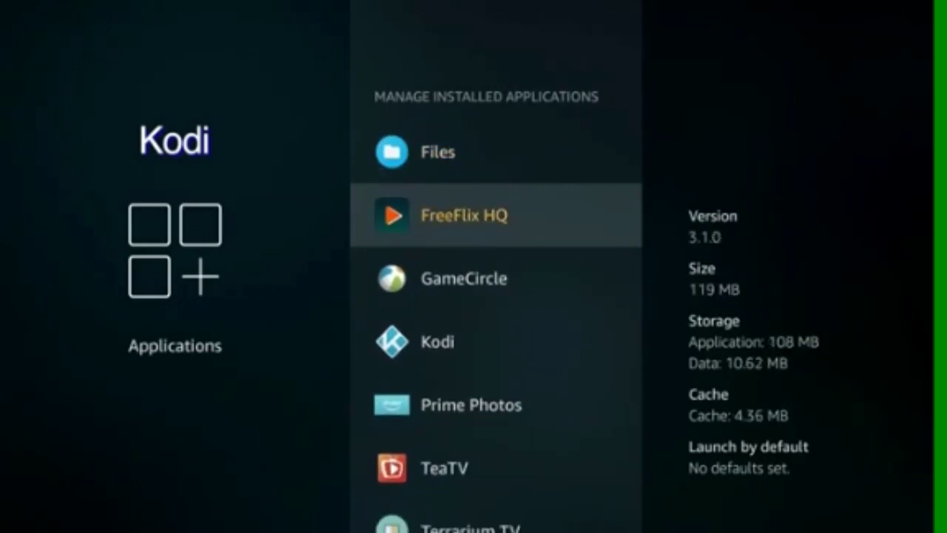
pyautogui.press('Down')
pyautogui.press('Down')
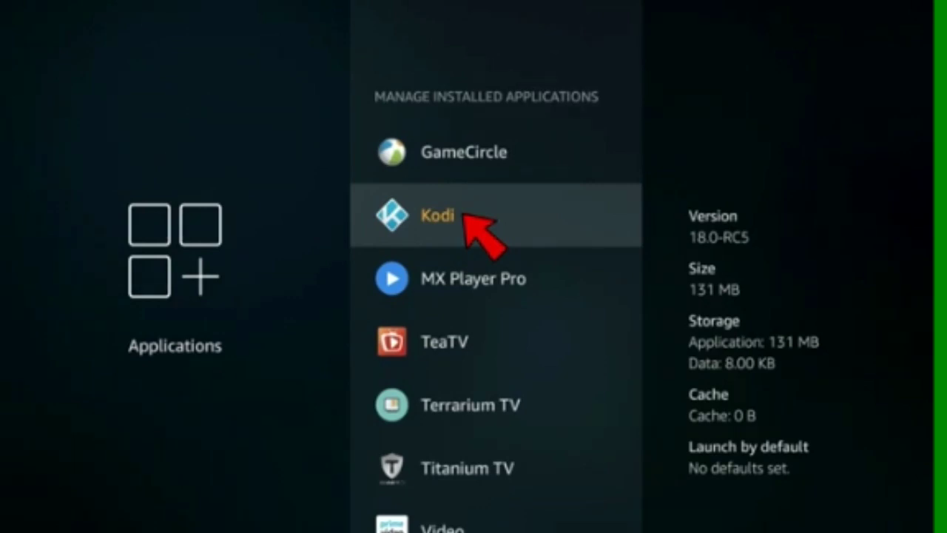
pyautogui.press('Return')
# Force stop Kodi and select the option to launch the application.
pyautogui.press('Down')
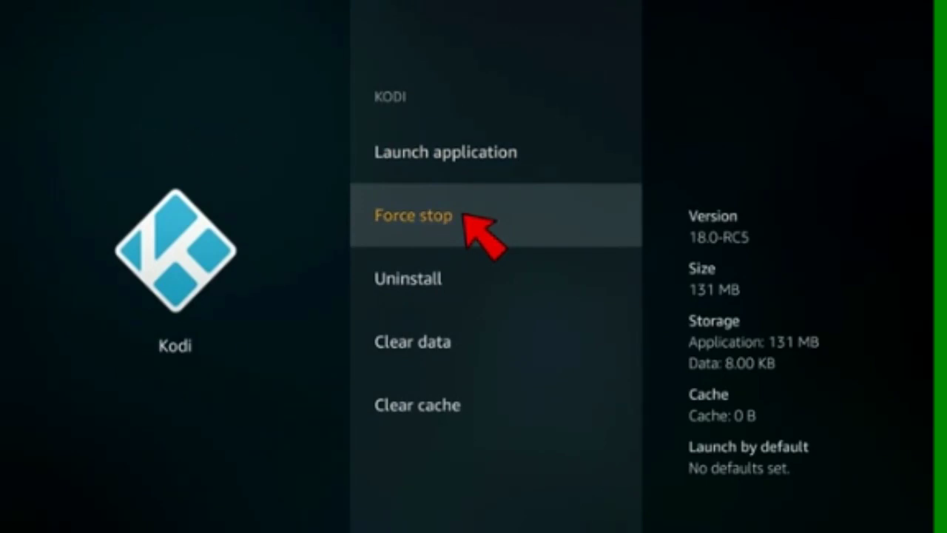
pyautogui.press('Up')
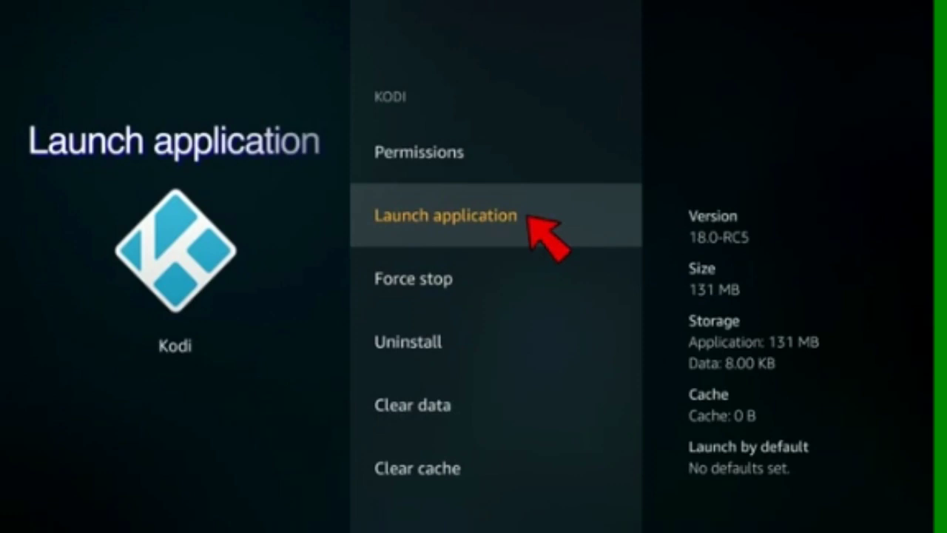